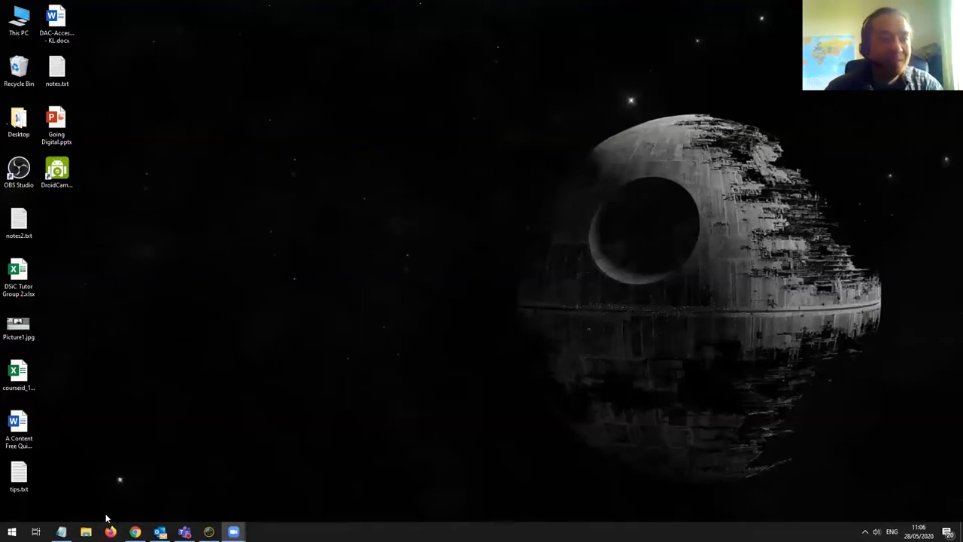
# Bring the Virtual Bridge Sessions Google Doc back up, then launch PowerPoint from the Start menu
pyautogui.moveTo(135, 532)
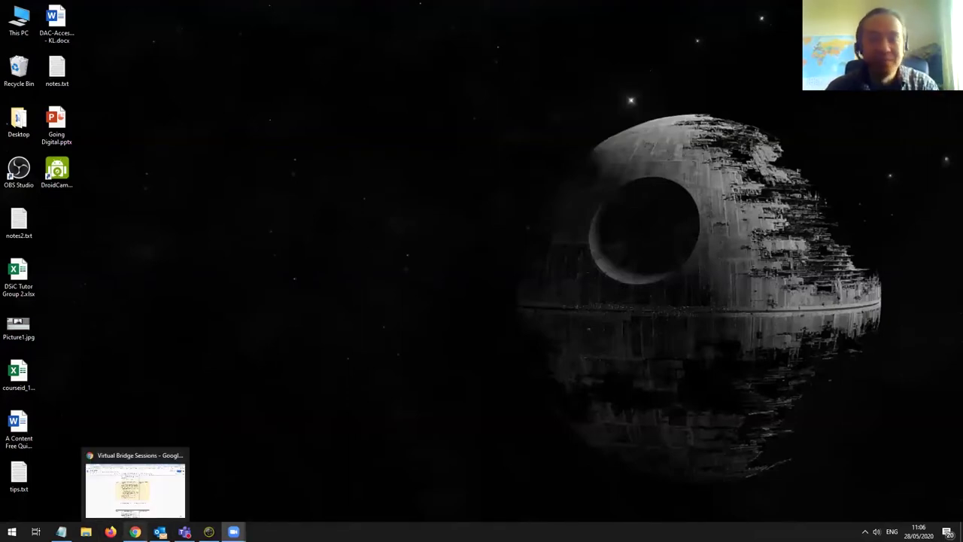
pyautogui.click(121, 478)
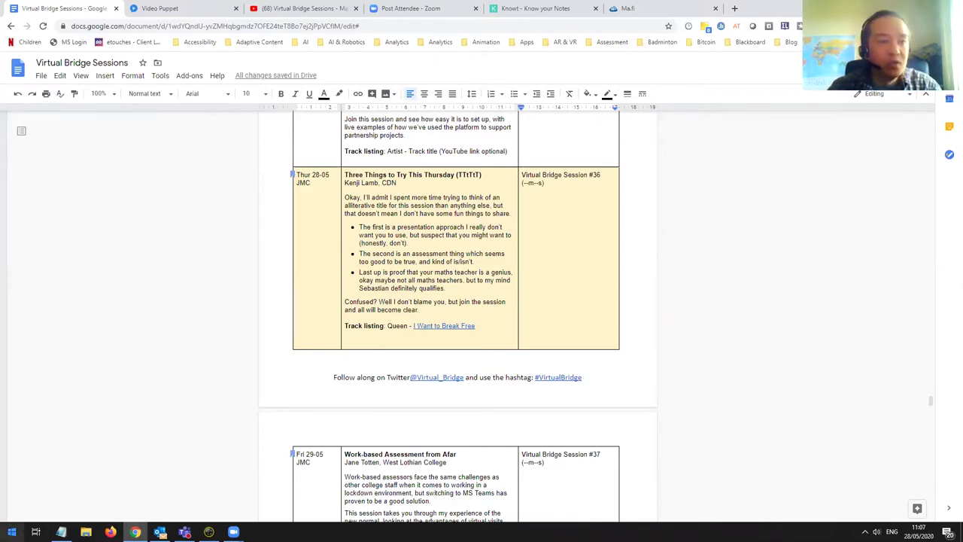
pyautogui.press('super')
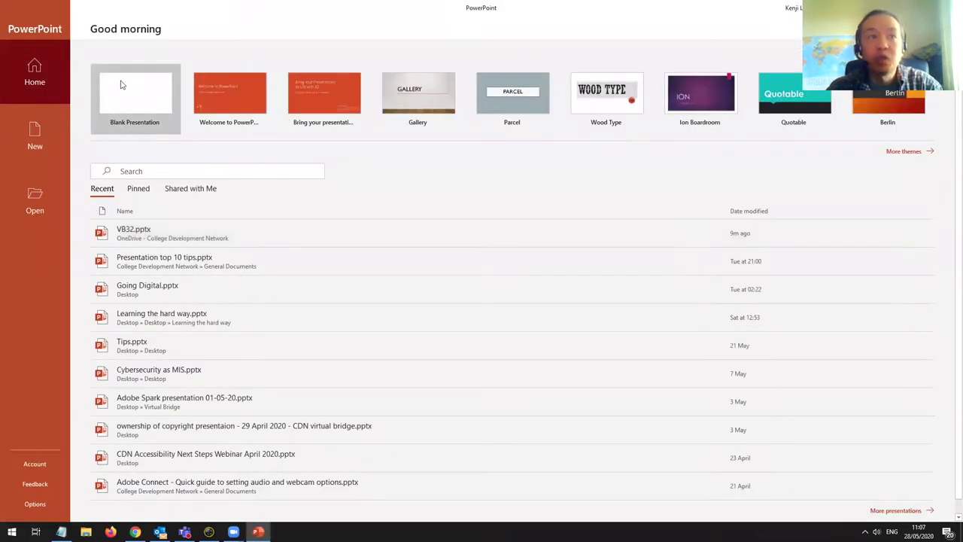
# Start a blank presentation, look at its Recording tab, then return to the desktop
pyautogui.click(135, 108)
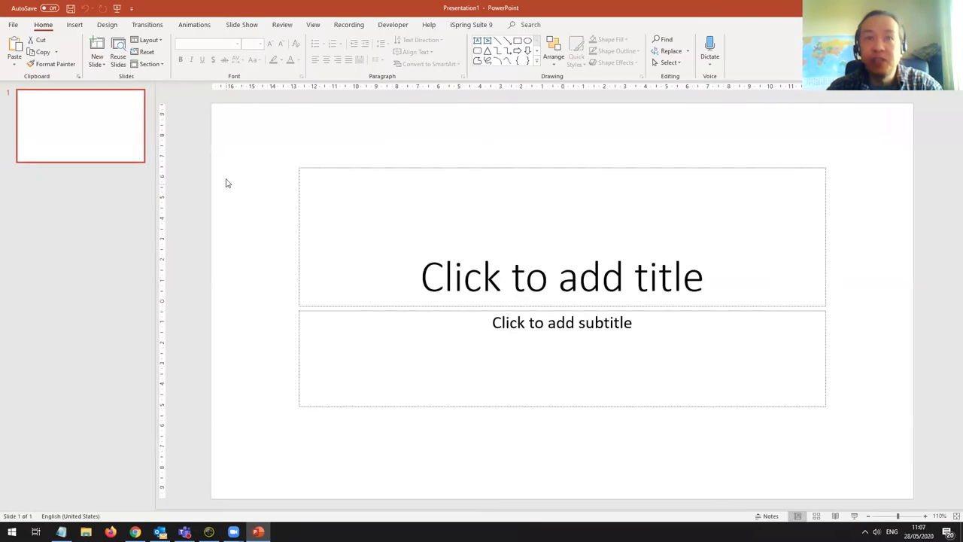
pyautogui.click(343, 25)
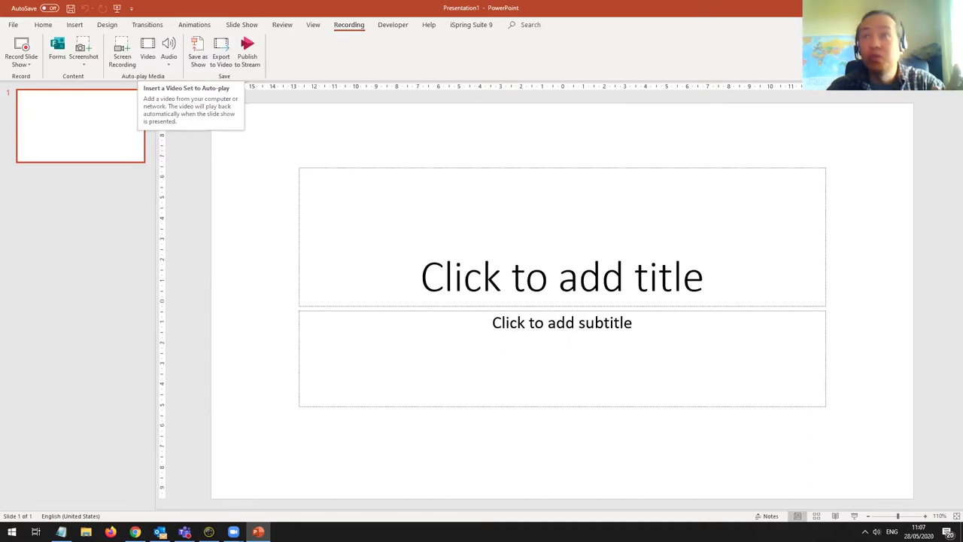
pyautogui.hotkey('alt', 'Tab')
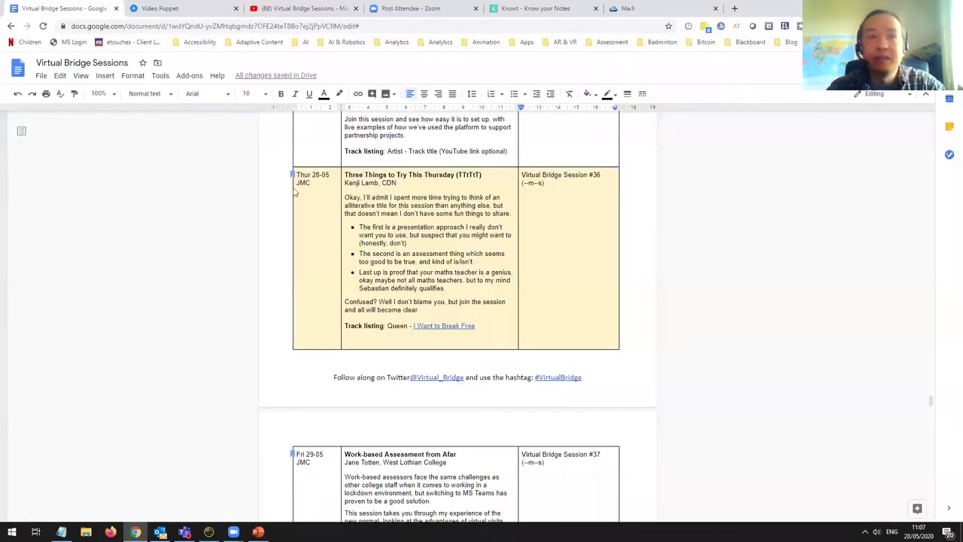
pyautogui.press('super+d')
# Open Going Digital.pptx, browse slides 2–5 with a smaller notes pane, and return to the title slide
pyautogui.doubleClick(56, 124)
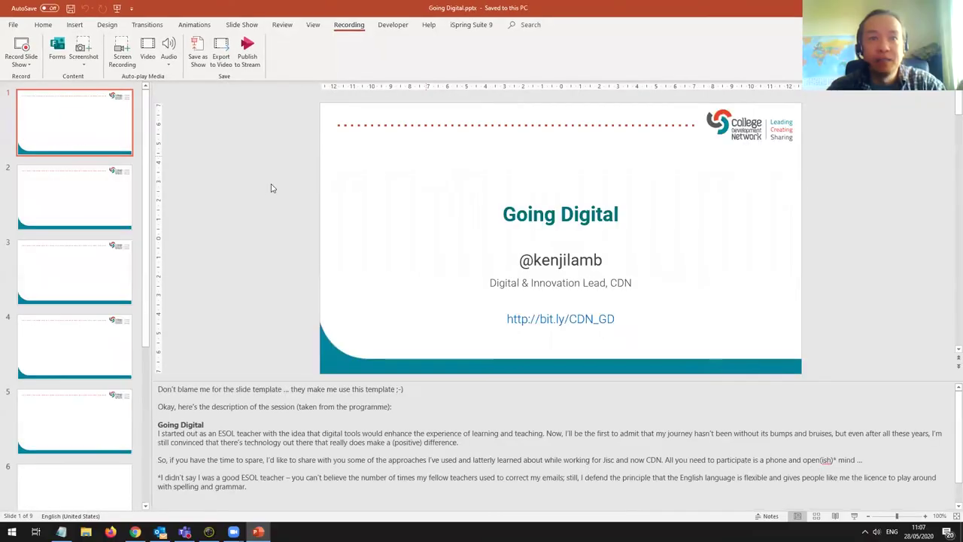
pyautogui.click(72, 203)
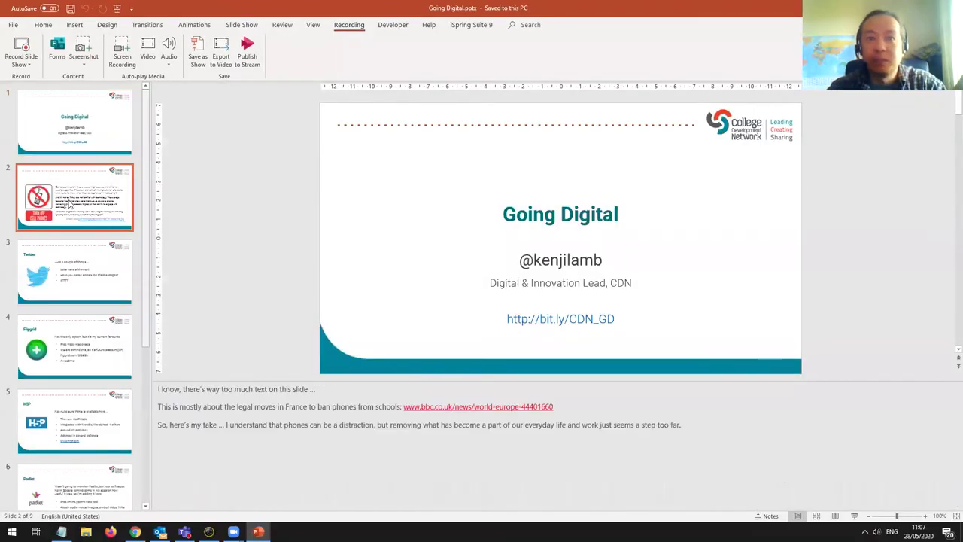
pyautogui.click(96, 268)
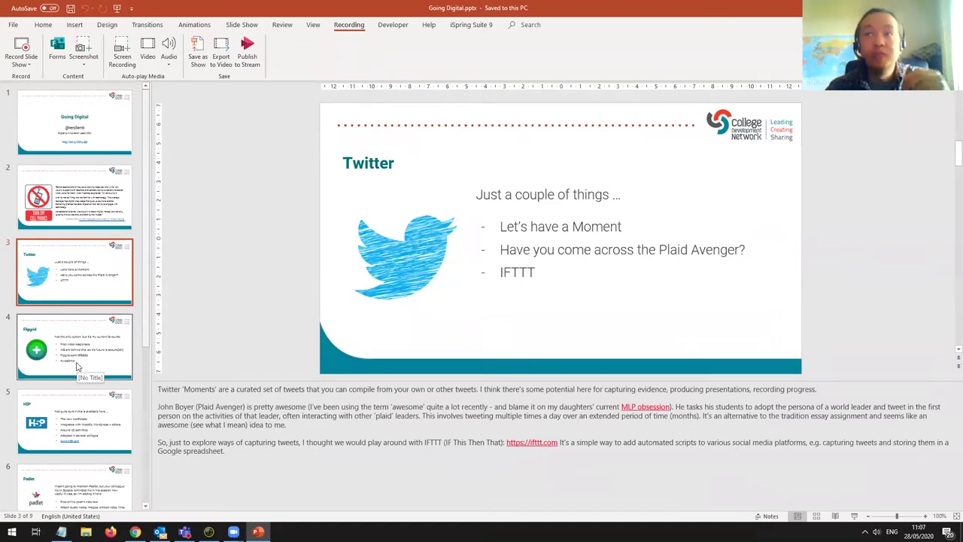
pyautogui.click(94, 344)
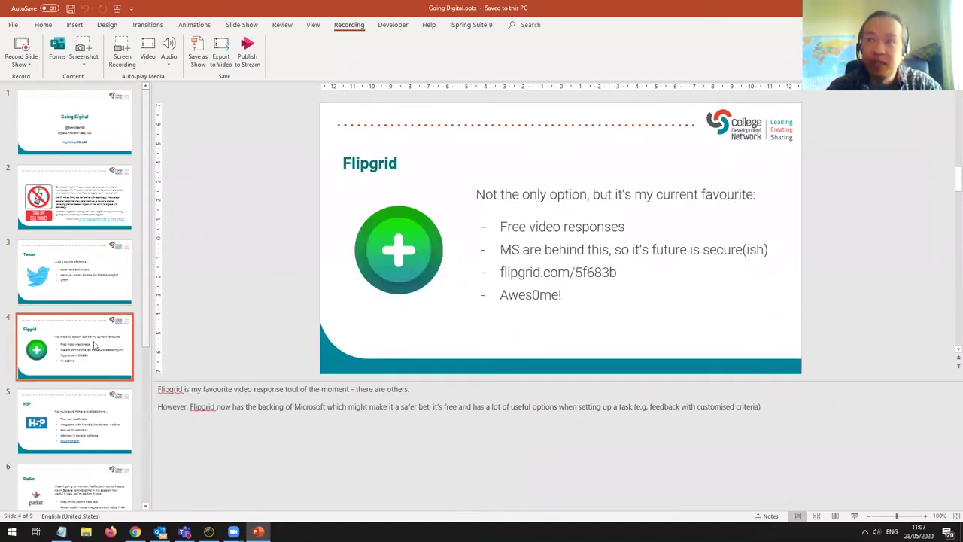
pyautogui.click(100, 426)
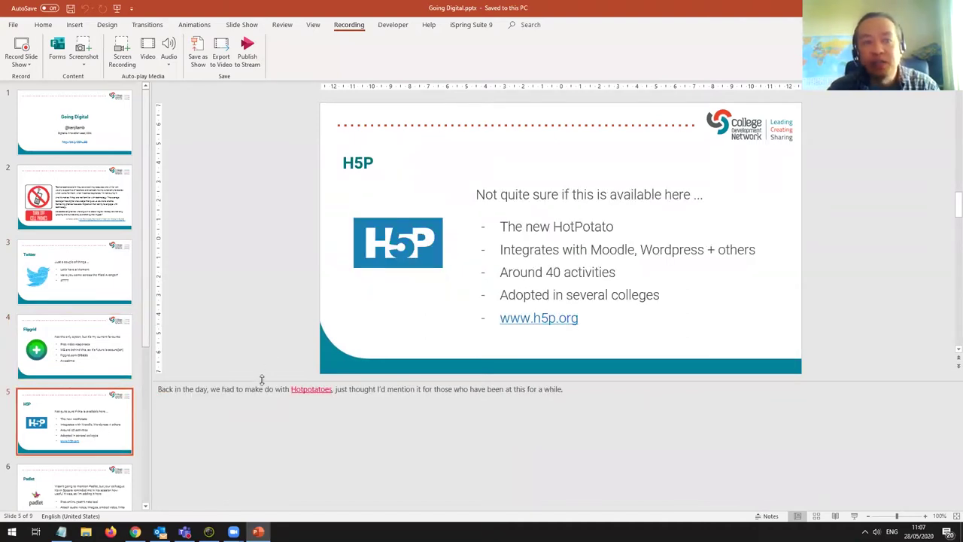
pyautogui.moveTo(262, 379); pyautogui.dragTo(248, 438)
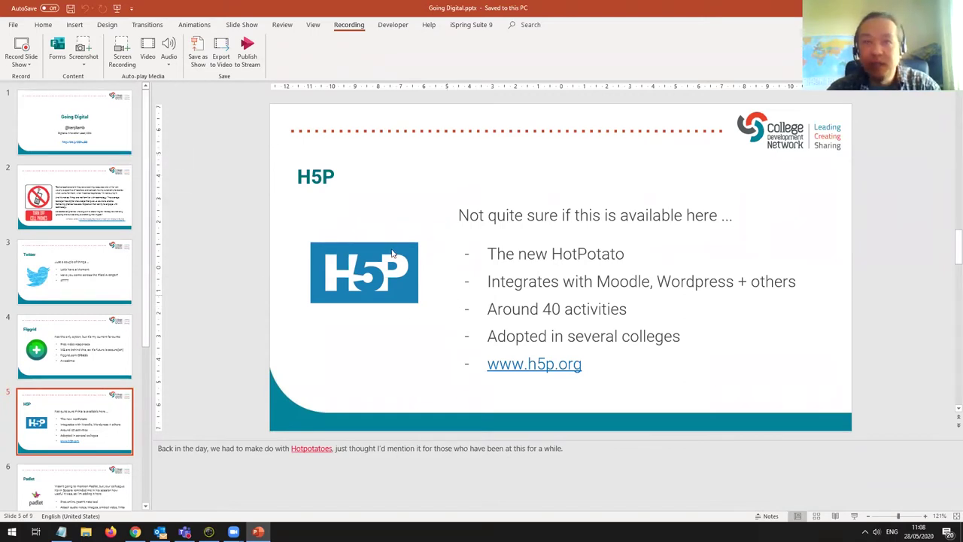
pyautogui.click(88, 147)
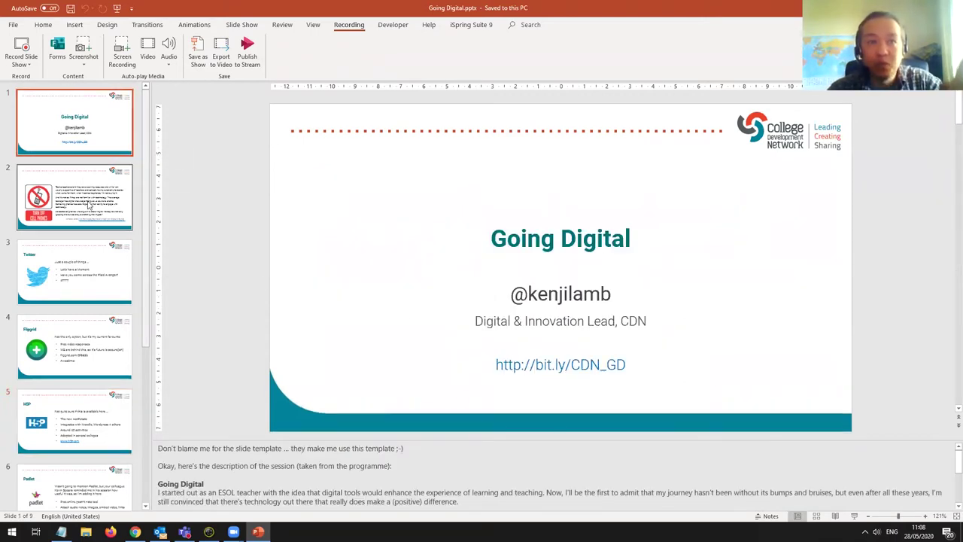
# Highlight the speaker notes on slide 2, Turn Off Cell Phones, then minimise PowerPoint to the desktop
pyautogui.click(90, 213)
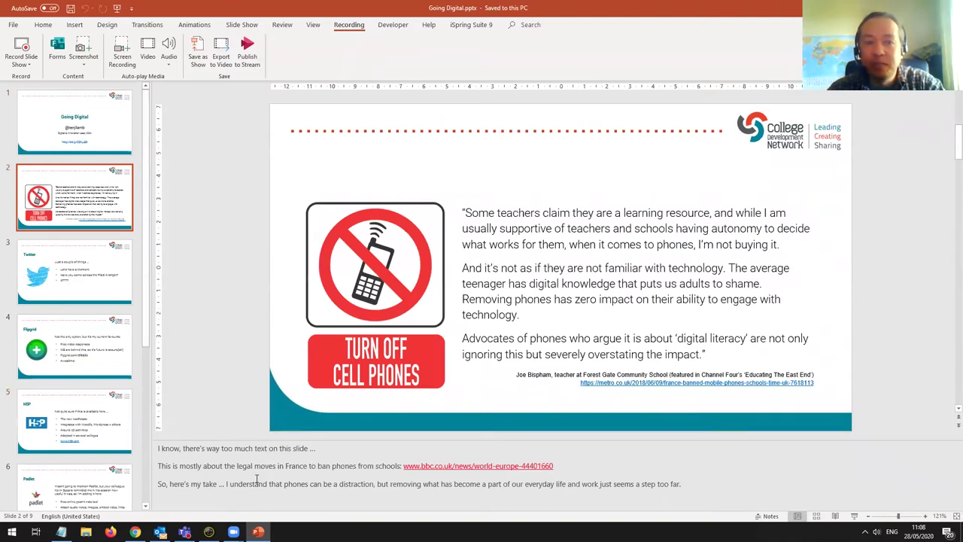
pyautogui.moveTo(323, 483); pyautogui.dragTo(185, 450)
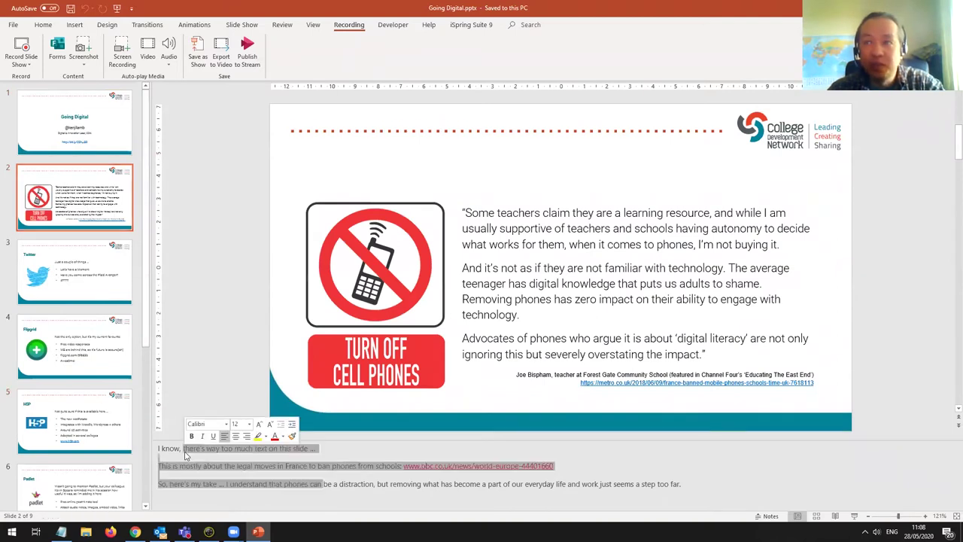
pyautogui.click(208, 365)
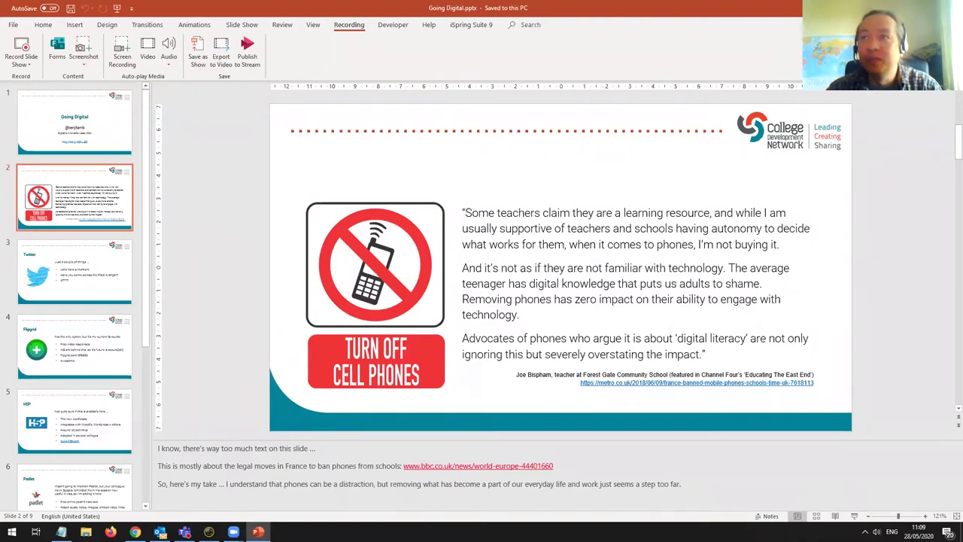
pyautogui.press('super+d')
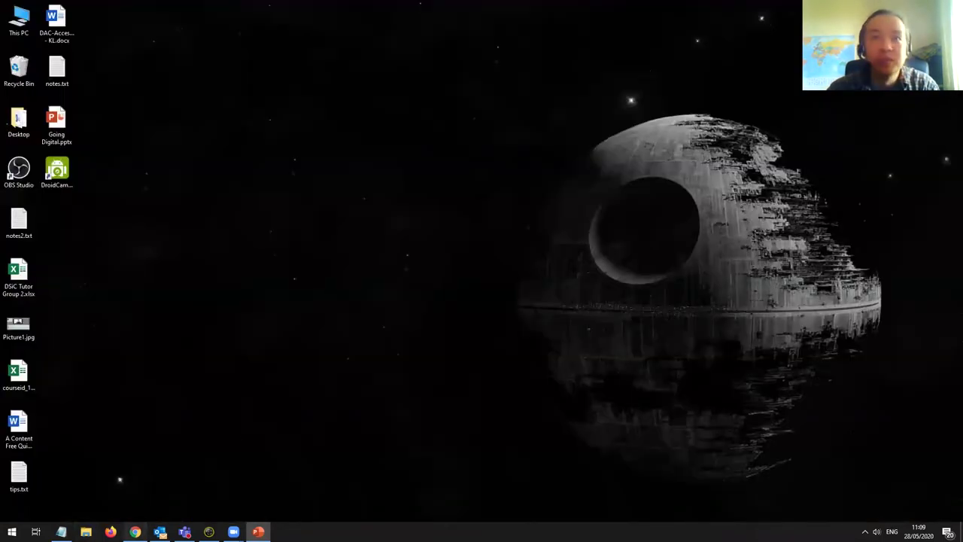
# On the Video Puppet site in Chrome, start a new video and choose to build it from a presentation
pyautogui.click(135, 532)
pyautogui.click(159, 8)
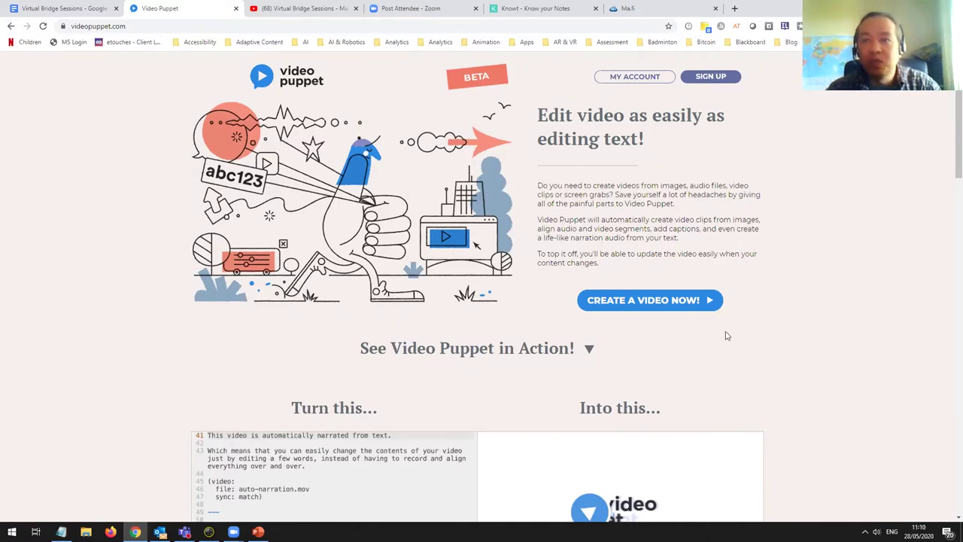
pyautogui.click(667, 301)
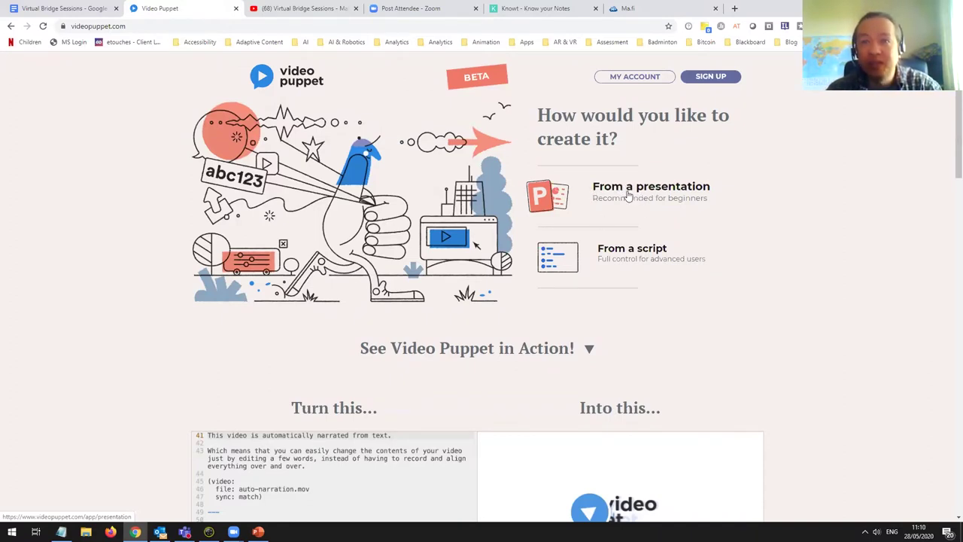
pyautogui.click(627, 195)
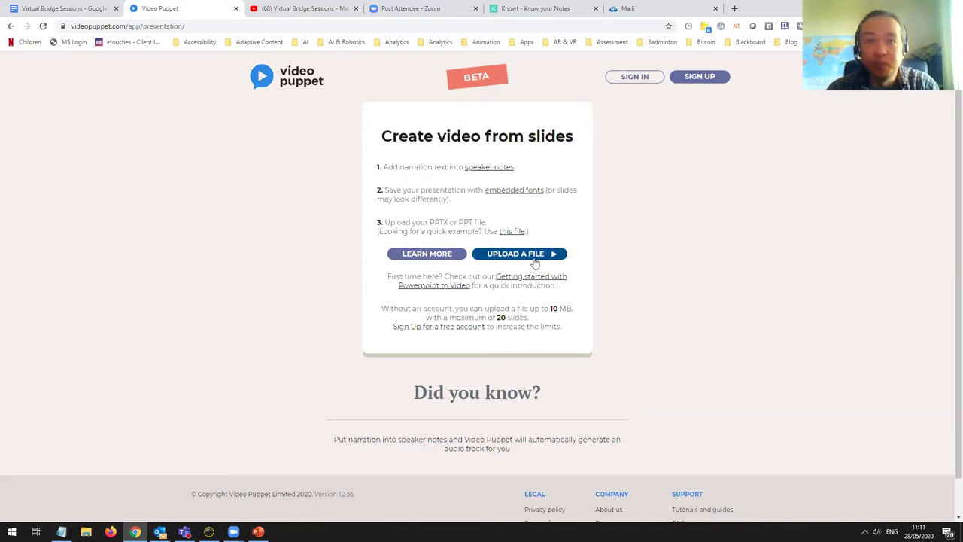
# Upload Going Digital.pptx from the Desktop folder and bring up the video's language and voice settings
pyautogui.click(530, 256)
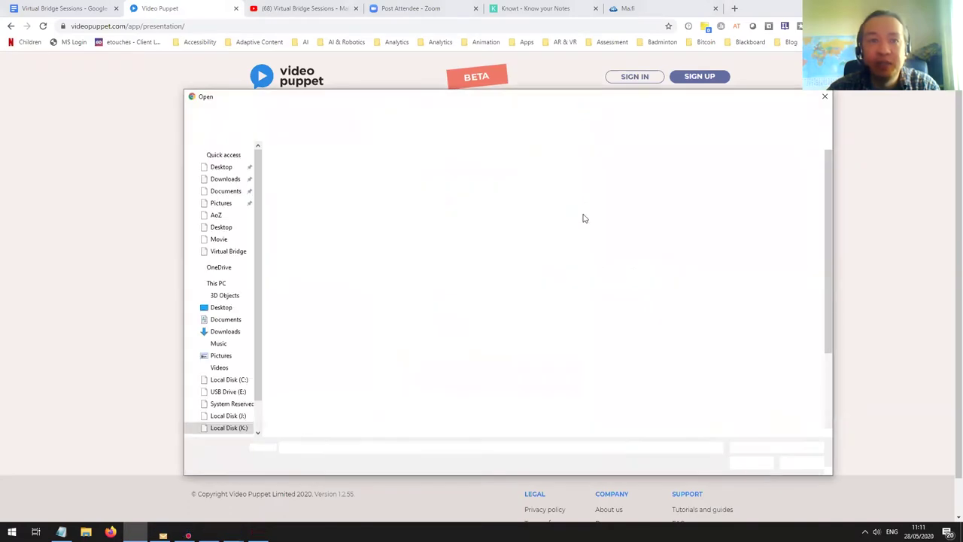
pyautogui.click(238, 226)
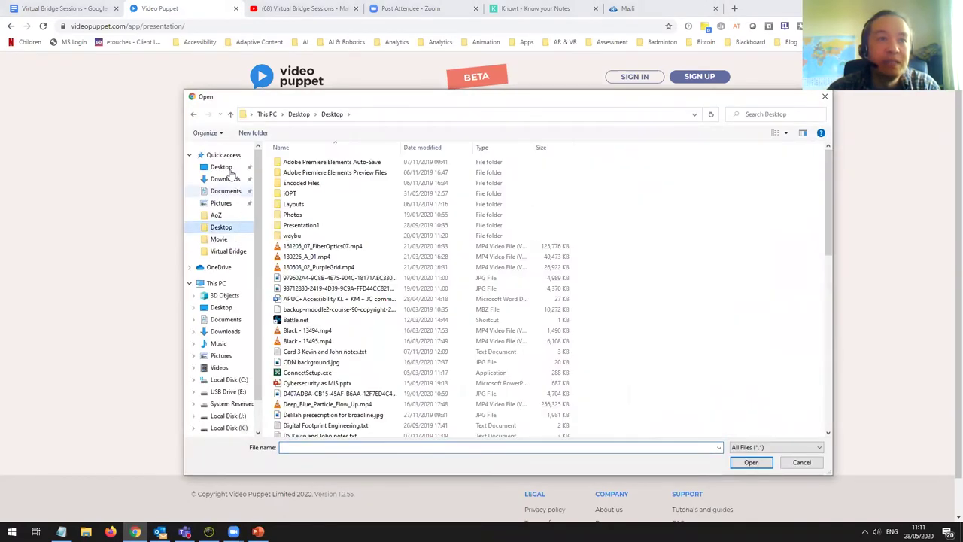
pyautogui.click(216, 167)
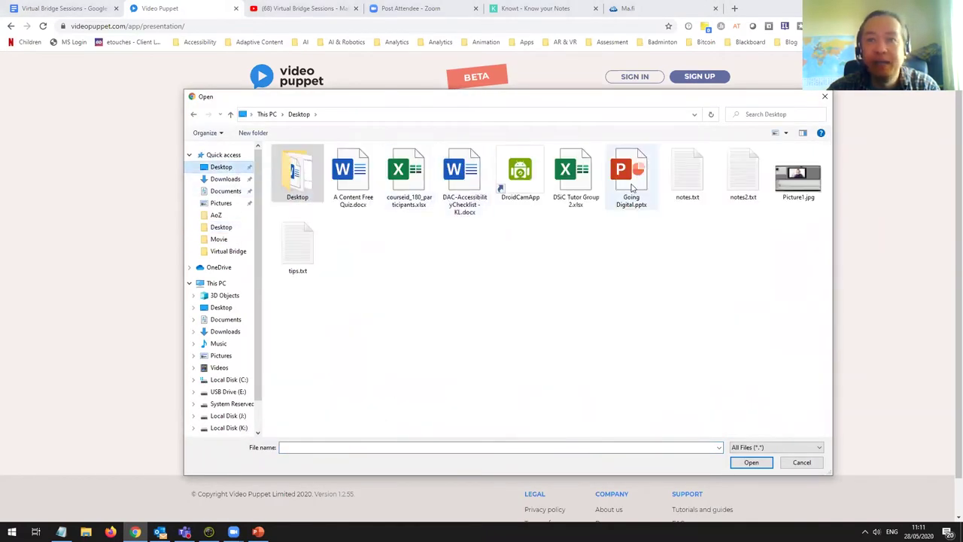
pyautogui.doubleClick(631, 188)
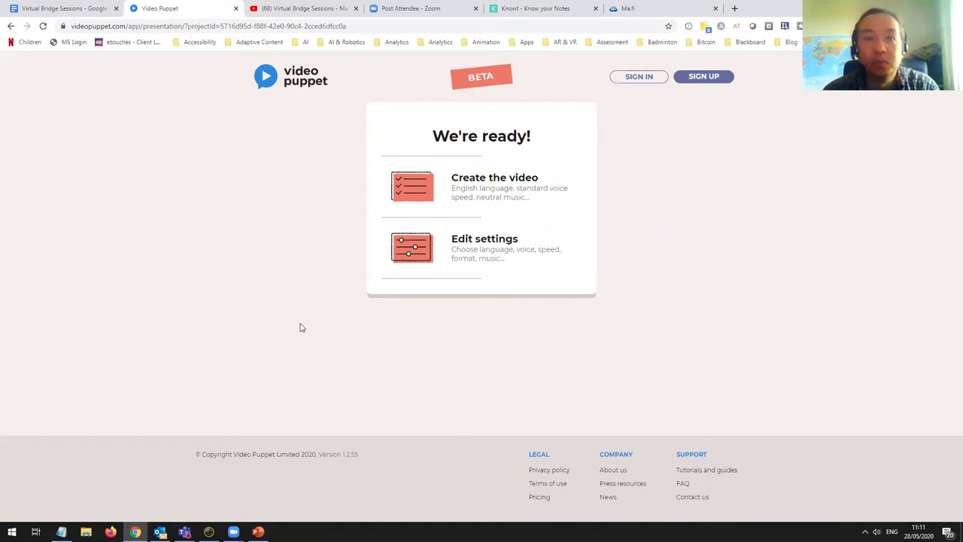
pyautogui.click(457, 252)
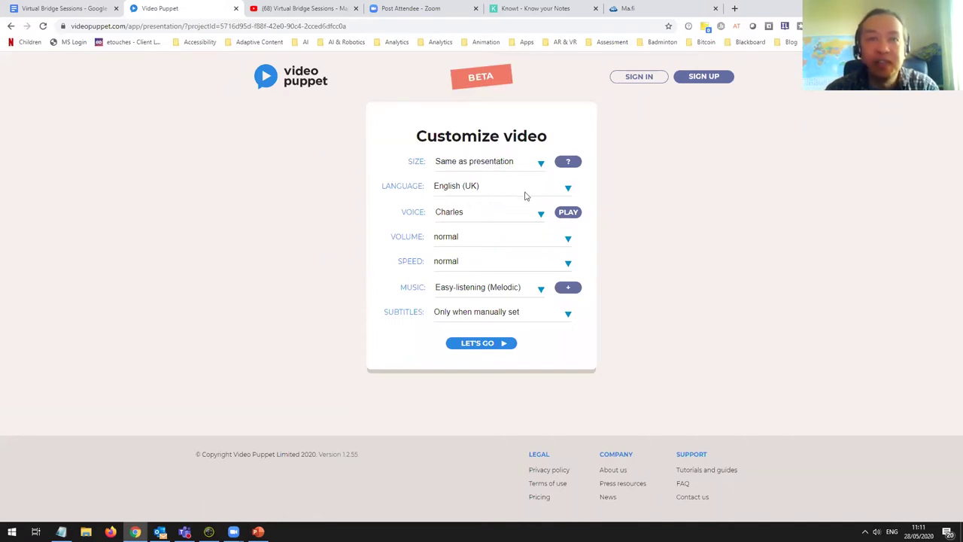
# Choose voice Elisabeth, keep English (UK), Easy-listening (Melodic) music and manual subtitles, then generate the video
pyautogui.click(567, 188)
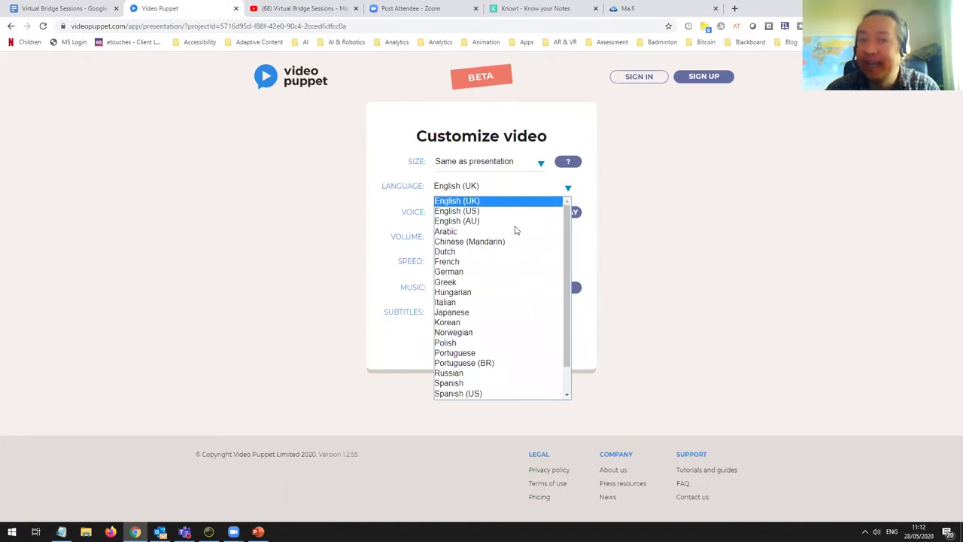
pyautogui.click(621, 222)
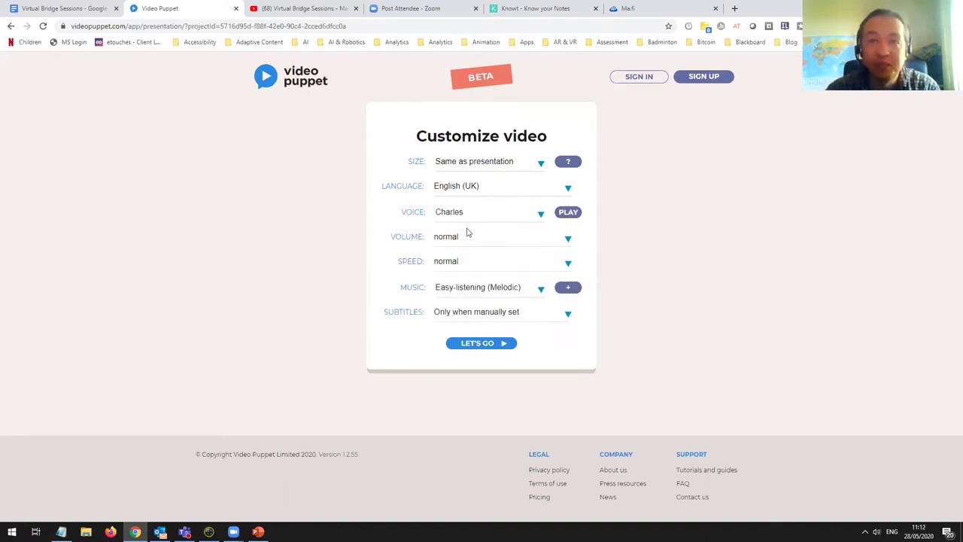
pyautogui.click(540, 212)
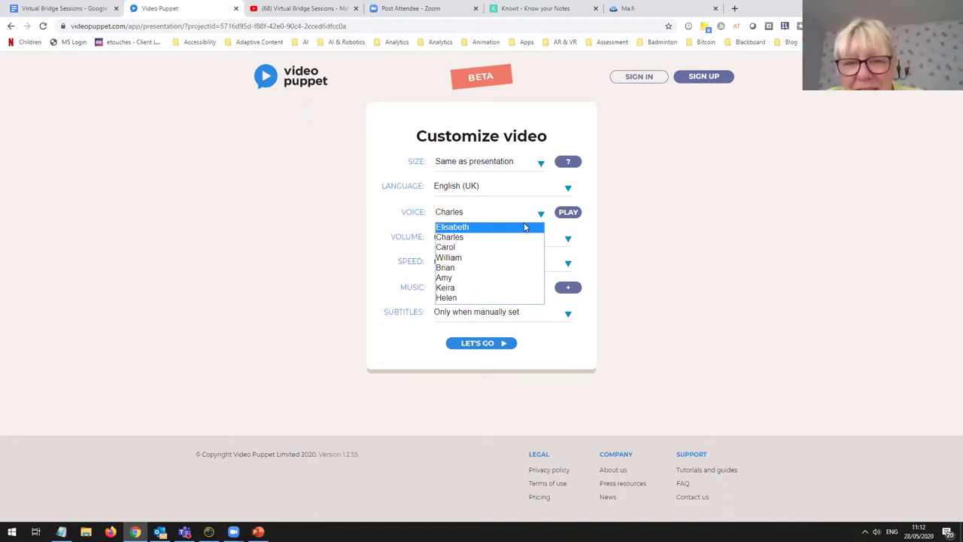
pyautogui.click(499, 227)
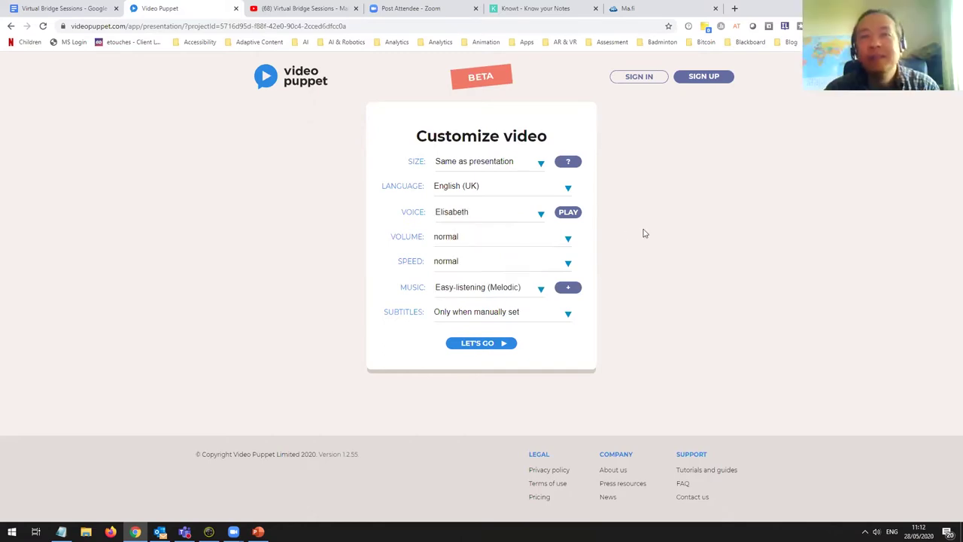
pyautogui.click(542, 292)
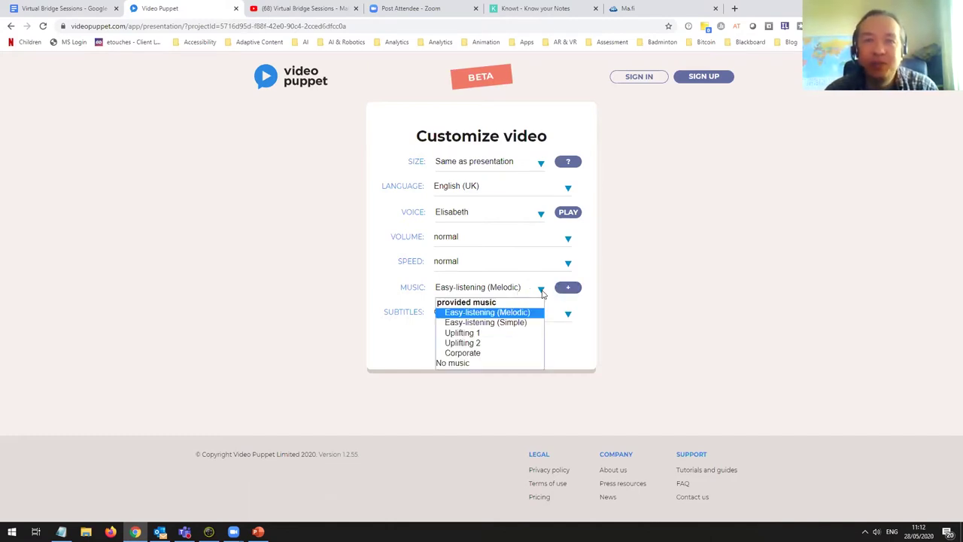
pyautogui.click(513, 293)
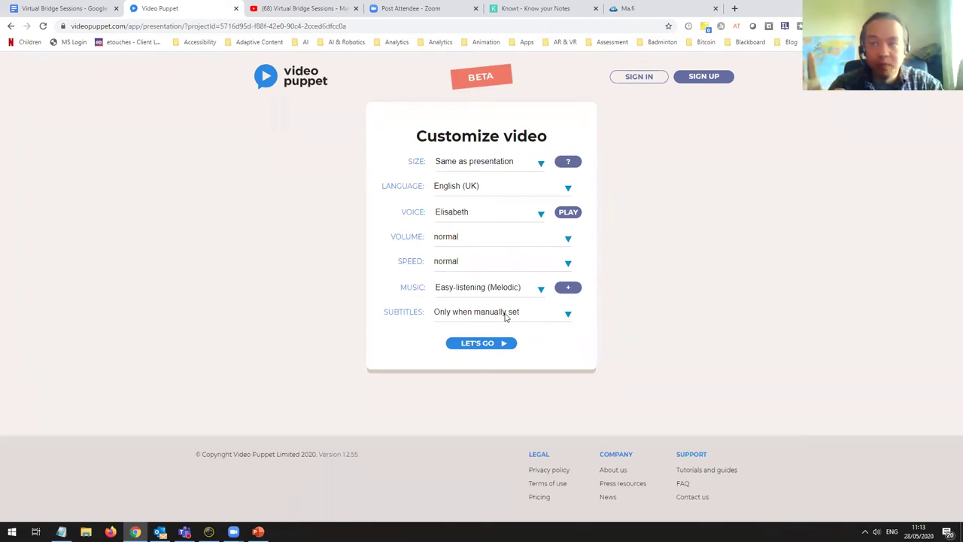
pyautogui.click(505, 316)
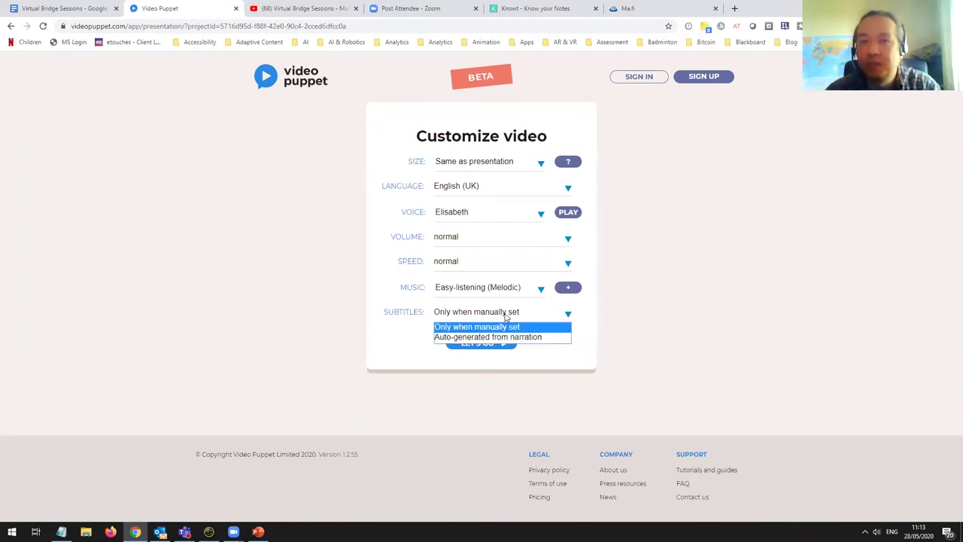
pyautogui.click(655, 344)
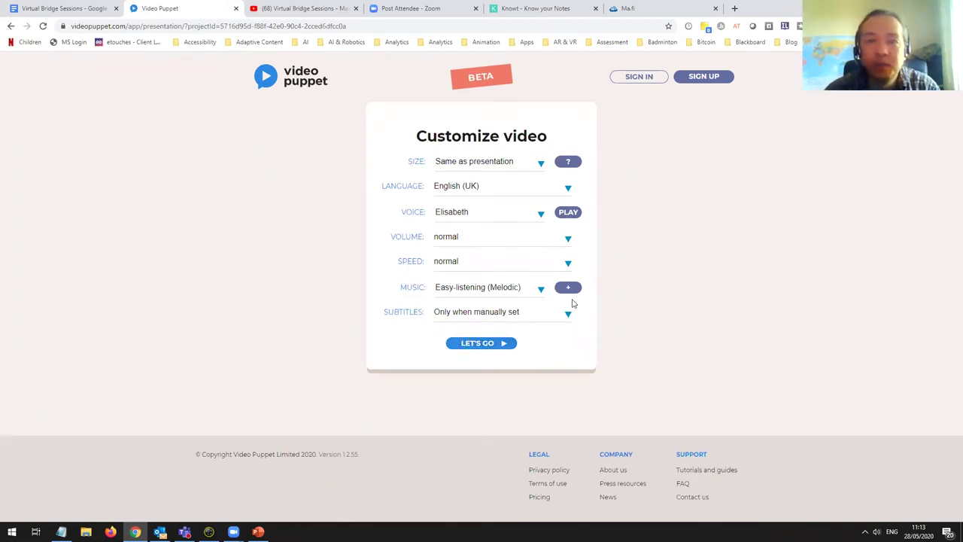
pyautogui.click(495, 345)
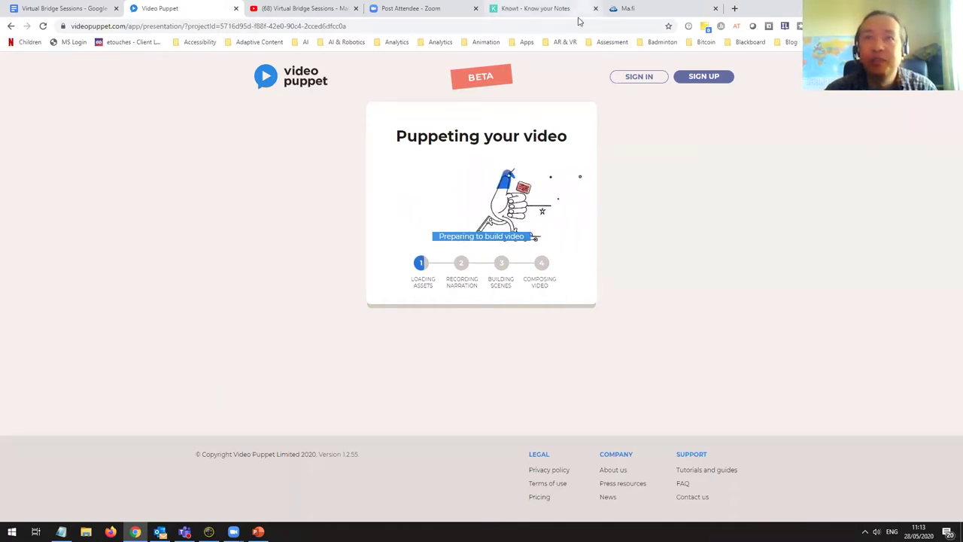
# Move to the Knowt - Know your Notes browser tab while the video builds
pyautogui.click(556, 9)
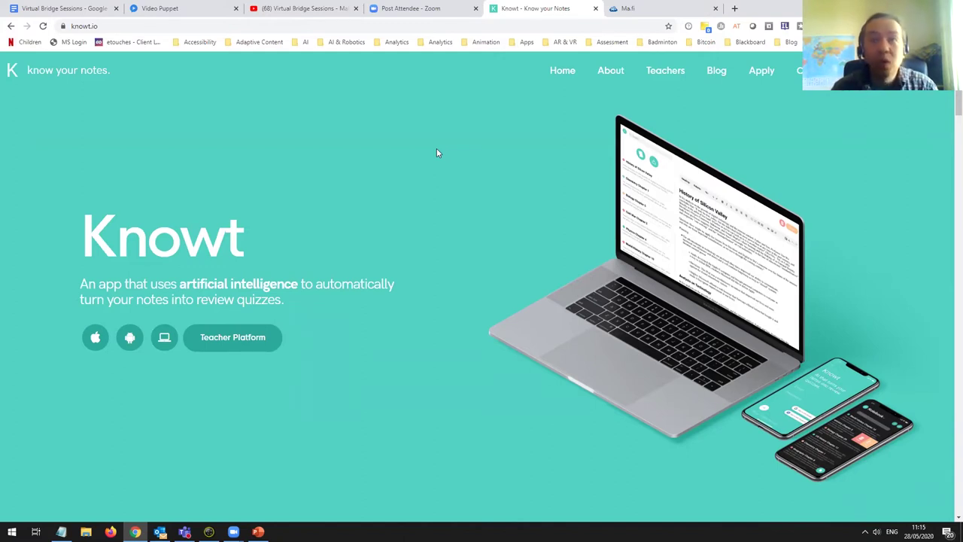
pyautogui.click(809, 63)
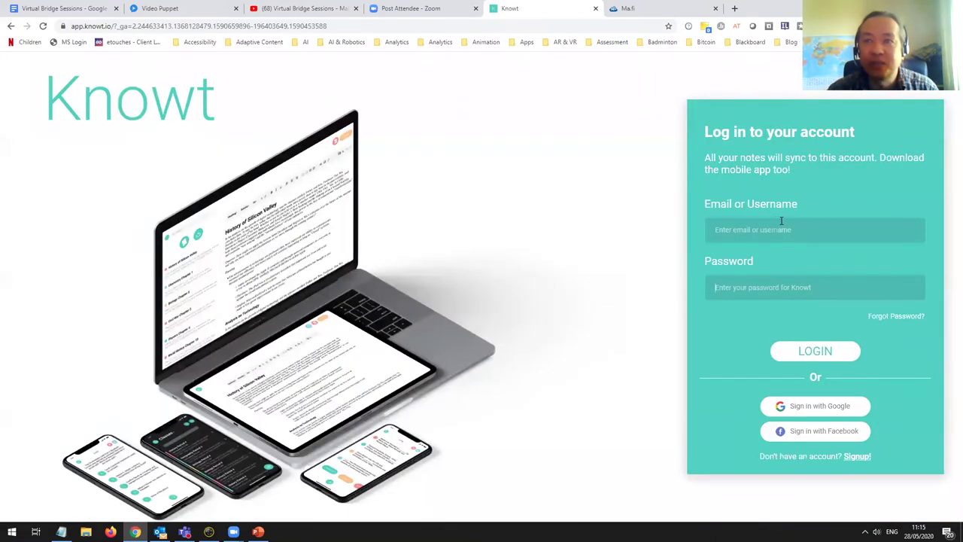
# On the Knowt login page, dismiss Chrome's suggested-password popups and sign in with a Google account
pyautogui.click(756, 287)
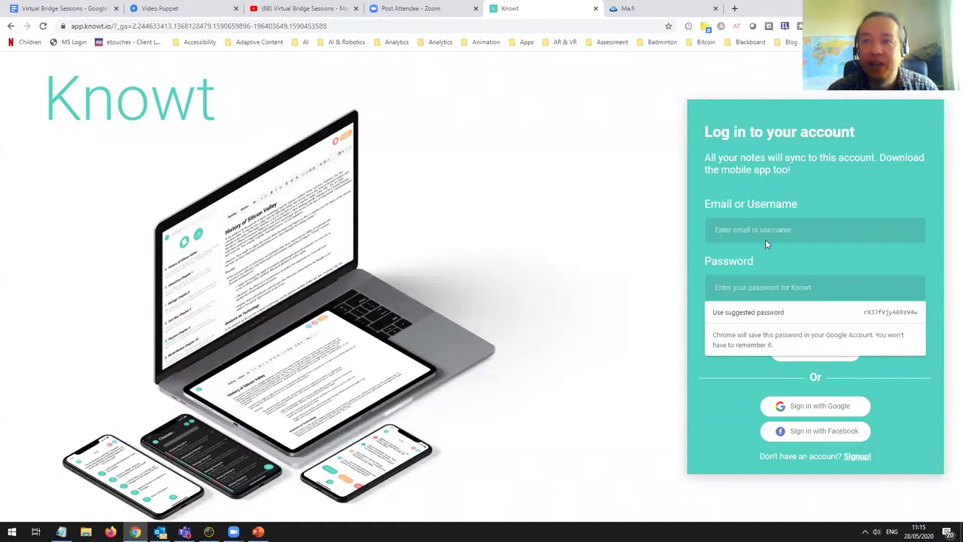
pyautogui.moveTo(787, 112); pyautogui.dragTo(622, 101)
pyautogui.click(884, 111)
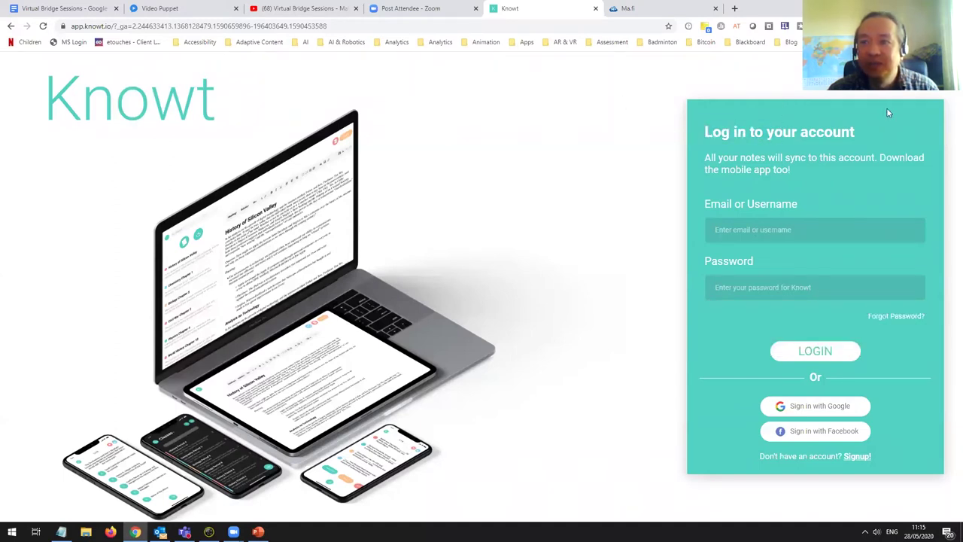
pyautogui.click(779, 282)
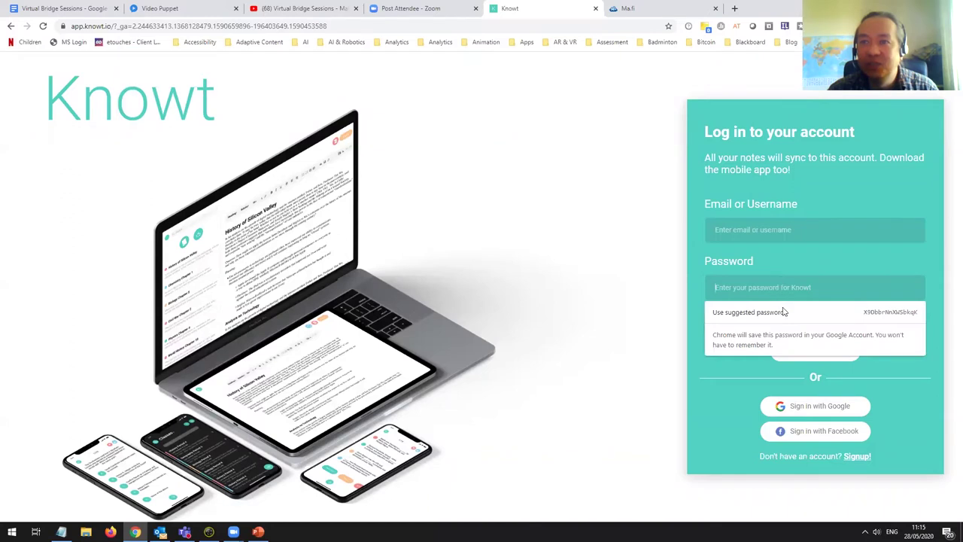
pyautogui.click(767, 227)
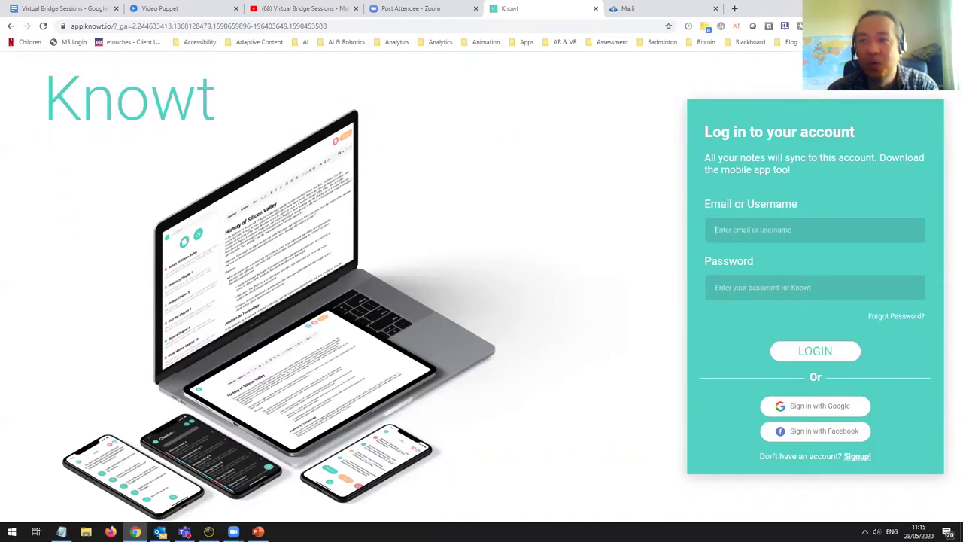
pyautogui.click(805, 431)
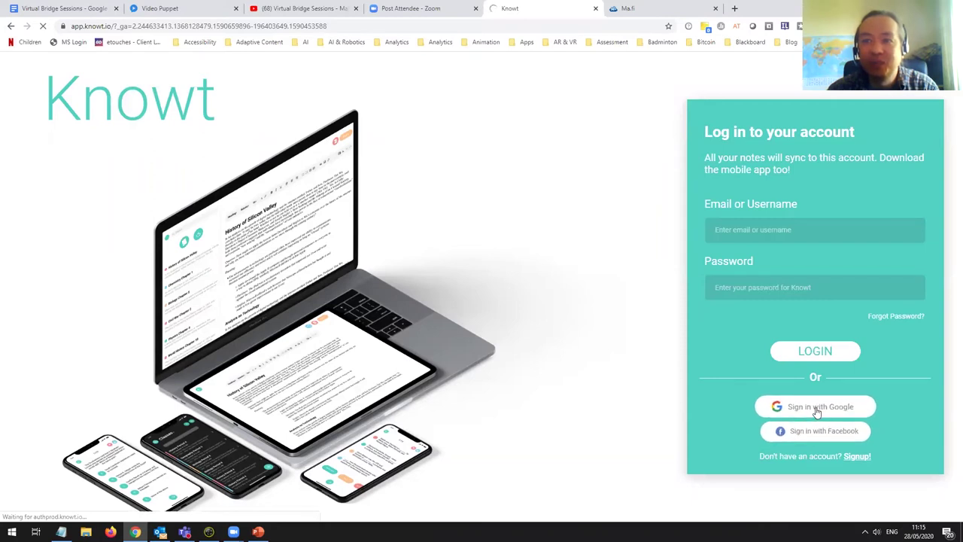
pyautogui.click(816, 412)
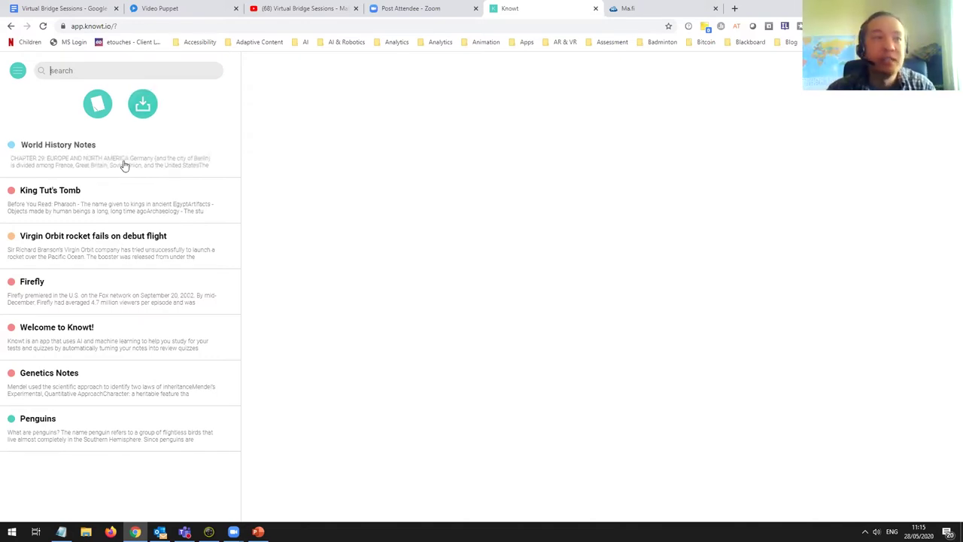
# Bring up Knowt's Import a note dialog, then open a fresh Chrome tab on Google search
pyautogui.click(142, 104)
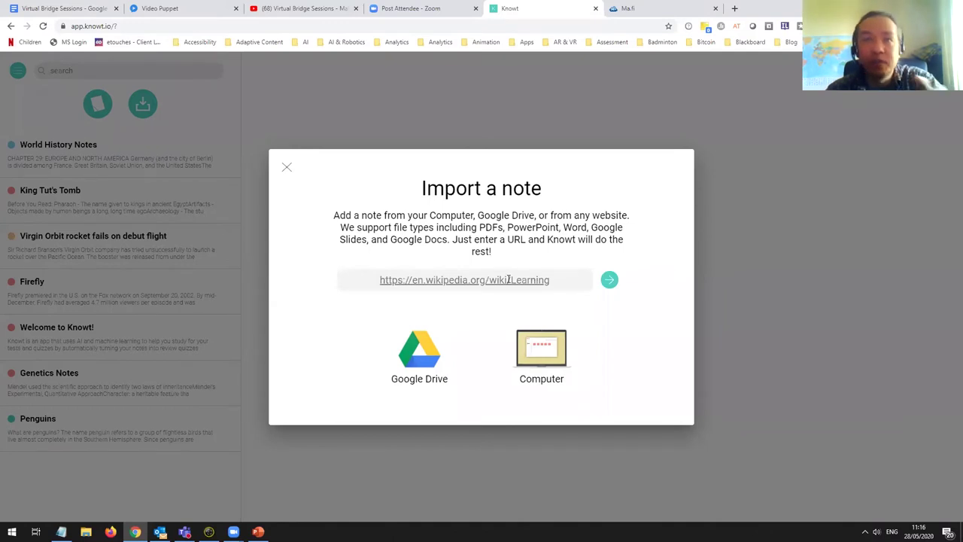
pyautogui.click(735, 9)
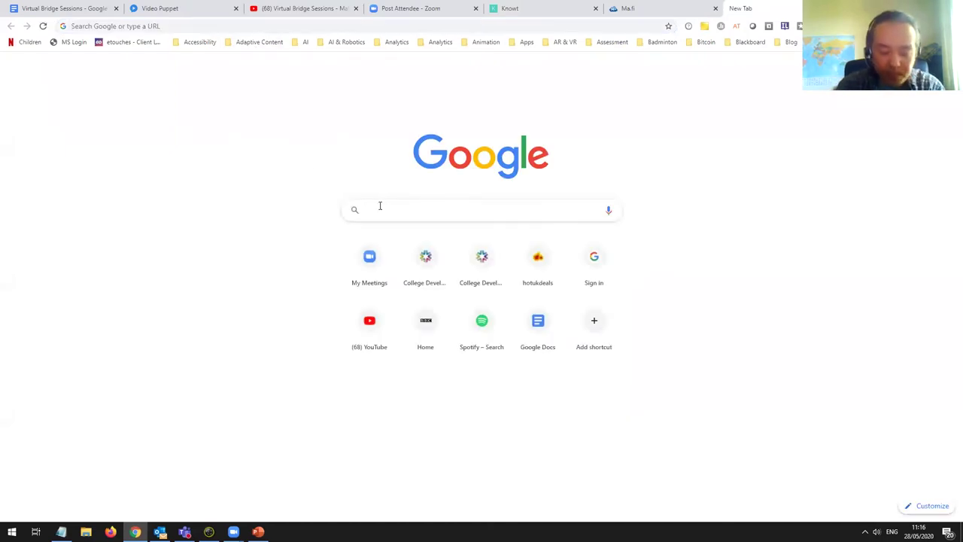
# Search the web for 'wikipedia' and open the Wikipedia homepage
pyautogui.write('wiki')
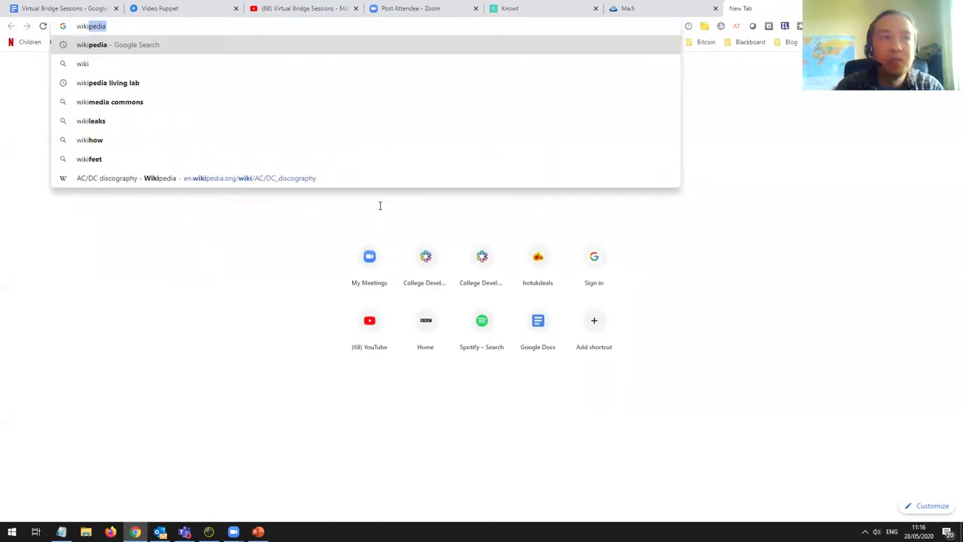
pyautogui.write('m')
pyautogui.press('BackSpace')
pyautogui.write('p')
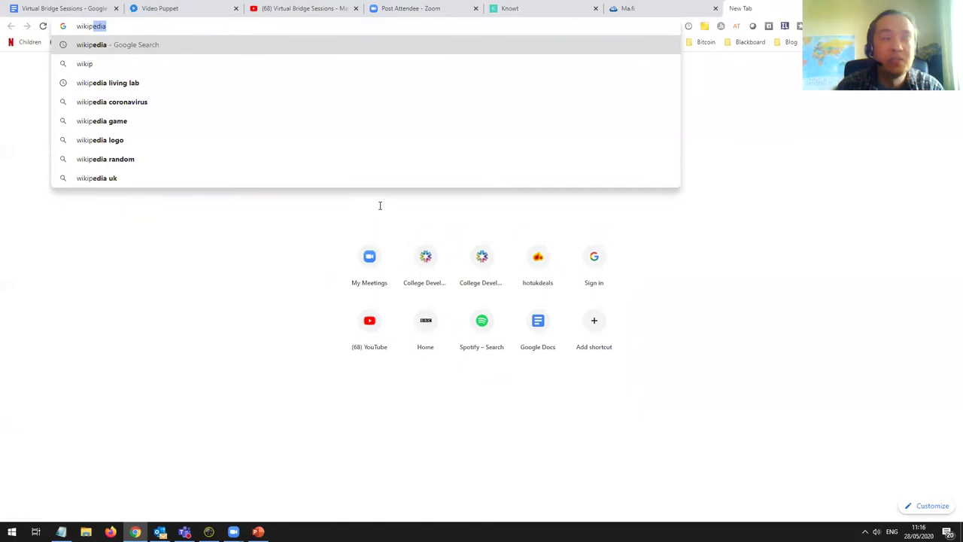
pyautogui.press('Return')
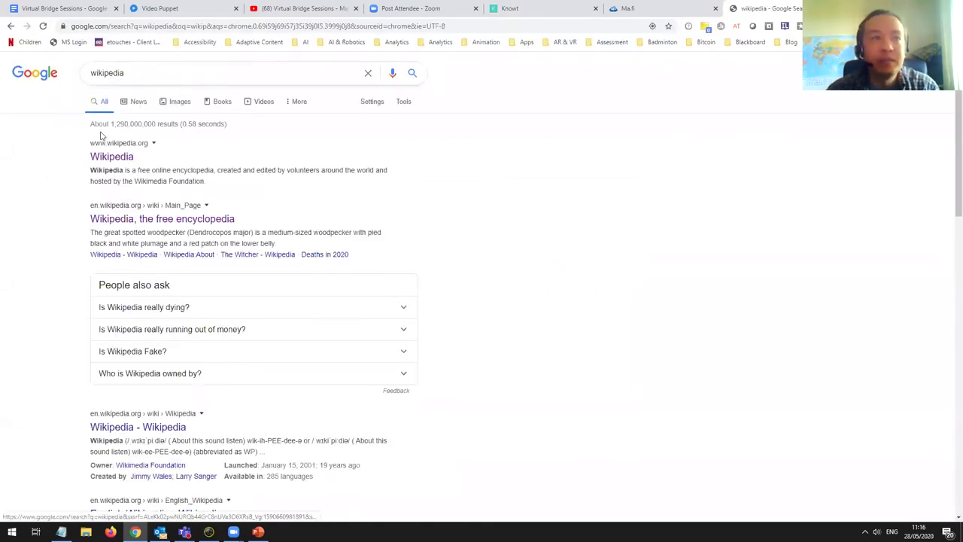
pyautogui.click(109, 158)
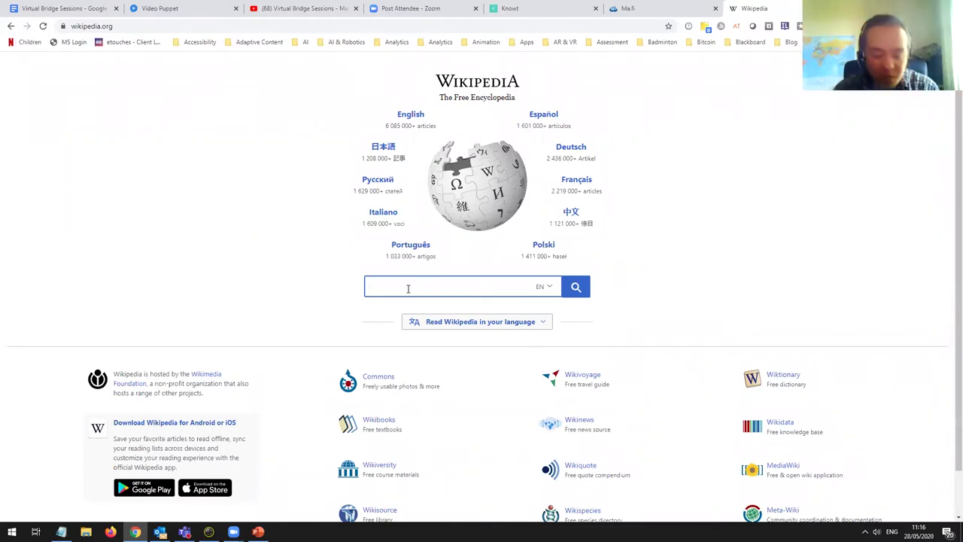
# Search Wikipedia for 'zoom', open the Zoom (2006 film) article and select its URL
pyautogui.write('zo')
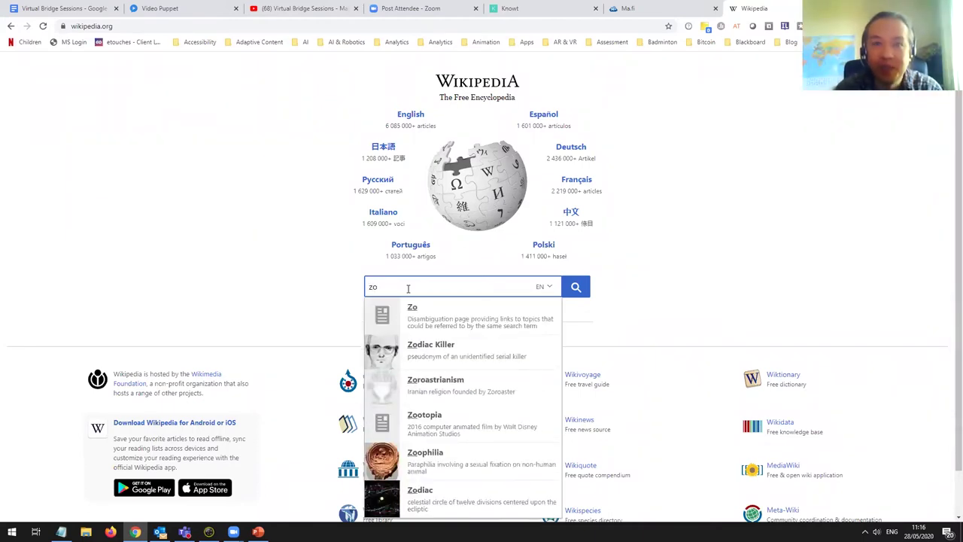
pyautogui.write('om')
pyautogui.press('Return')
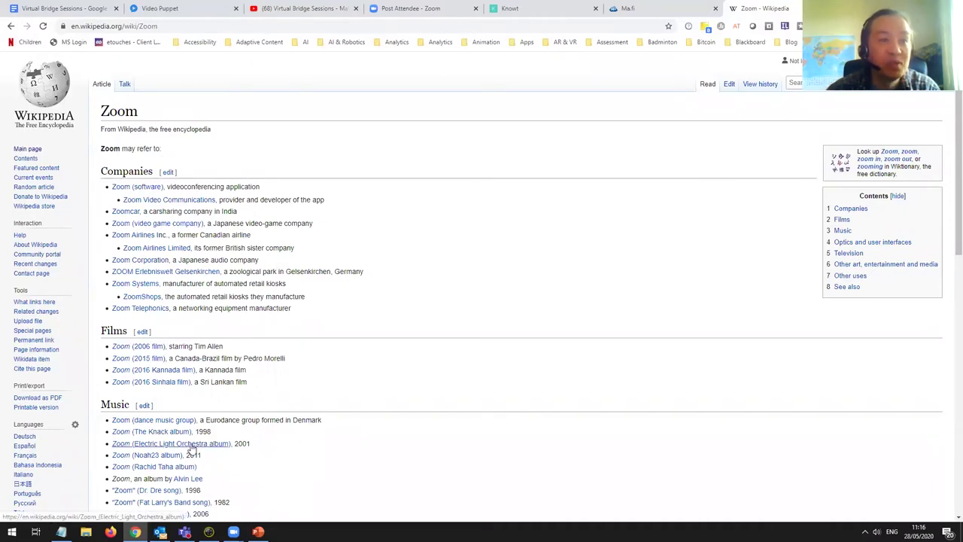
pyautogui.click(144, 346)
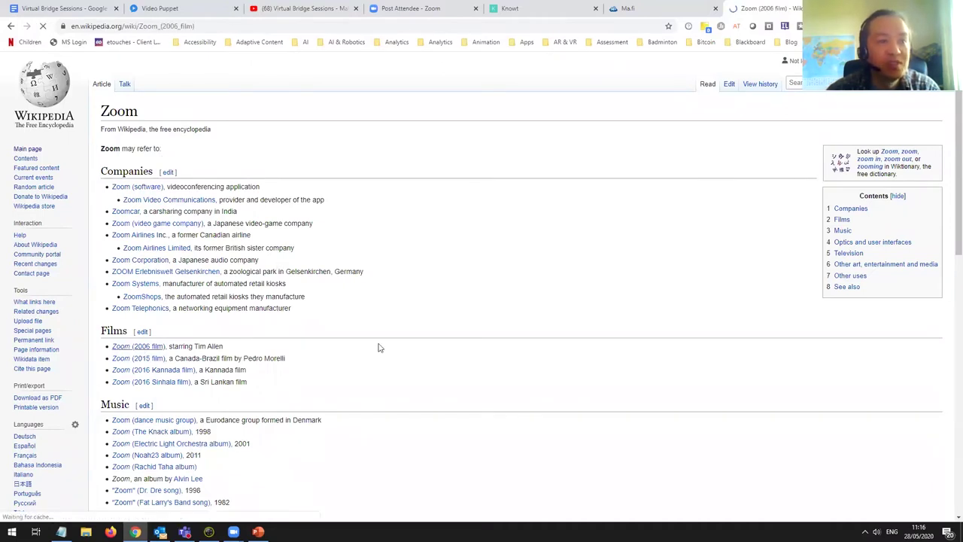
pyautogui.click(162, 25)
pyautogui.hotkey('ctrl', 'c')
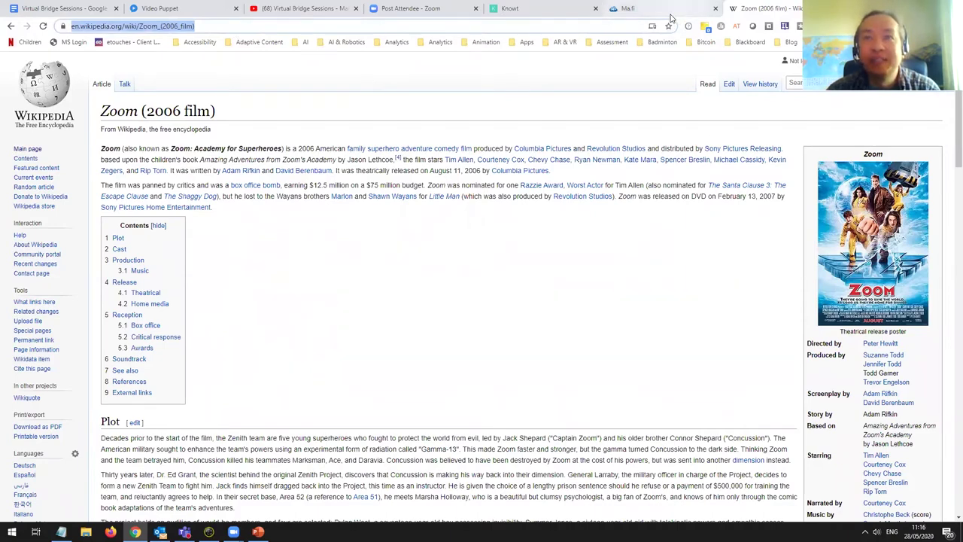
pyautogui.click(527, 9)
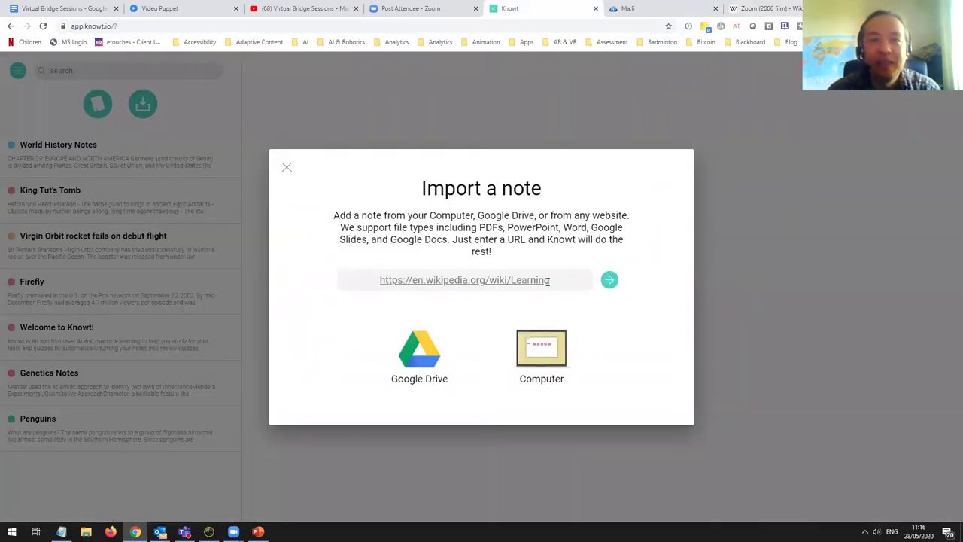
# Import the Zoom (2006 film) URL as a Knowt note and begin retyping its heading
pyautogui.click(462, 279)
pyautogui.hotkey('ctrl', 'v')
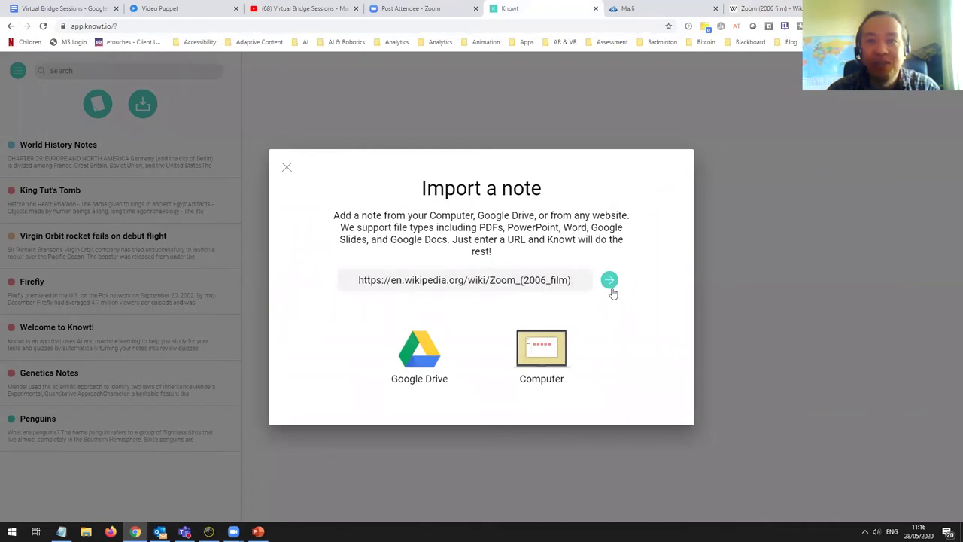
pyautogui.click(609, 281)
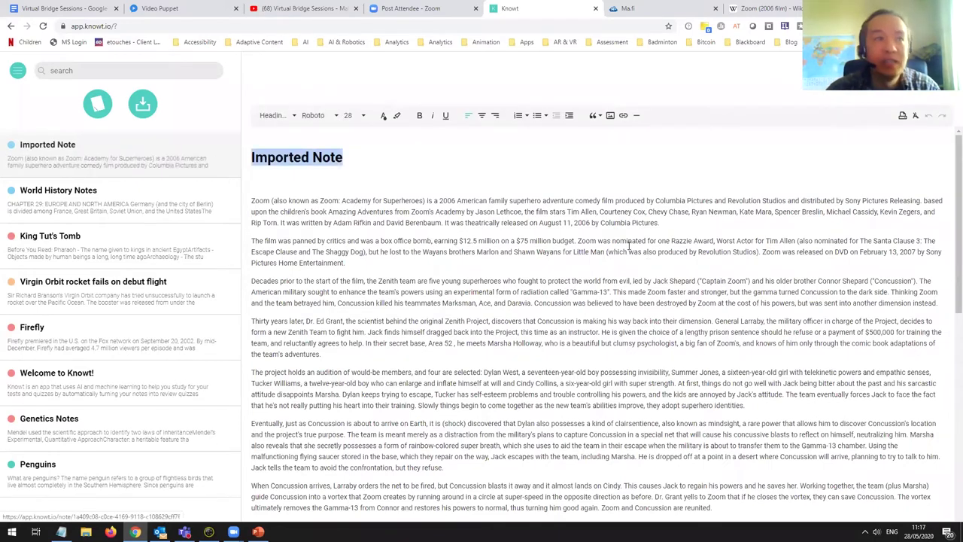
pyautogui.write('Zoom (')
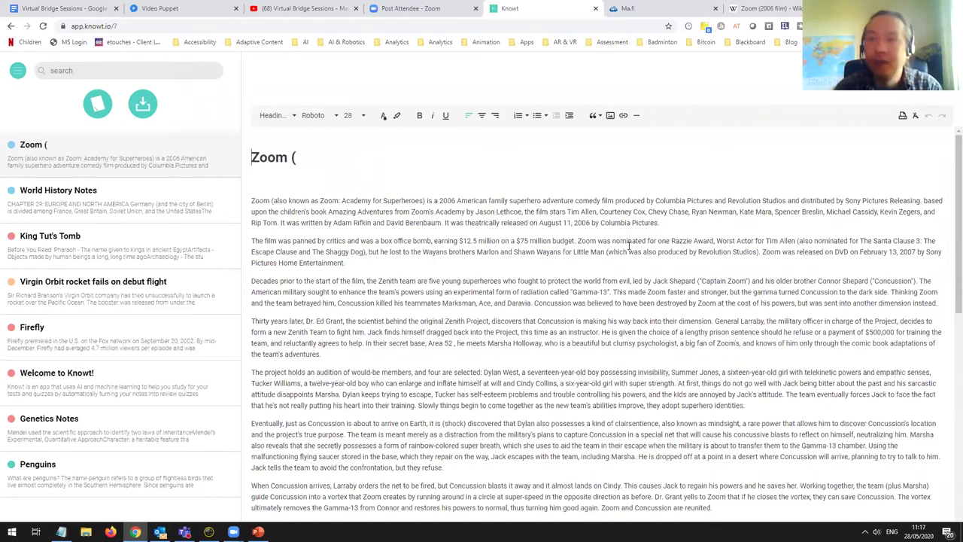
pyautogui.write("John's ")
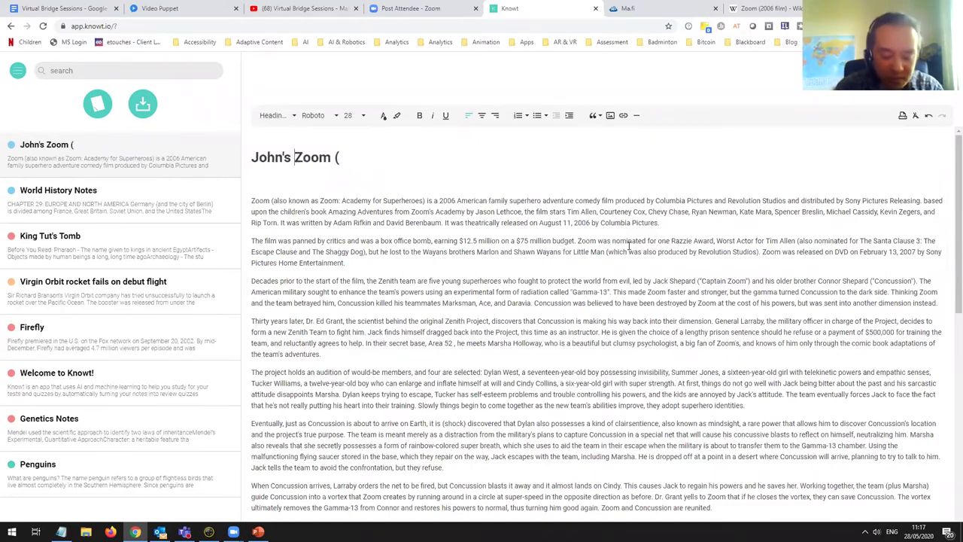
pyautogui.write('Favourit')
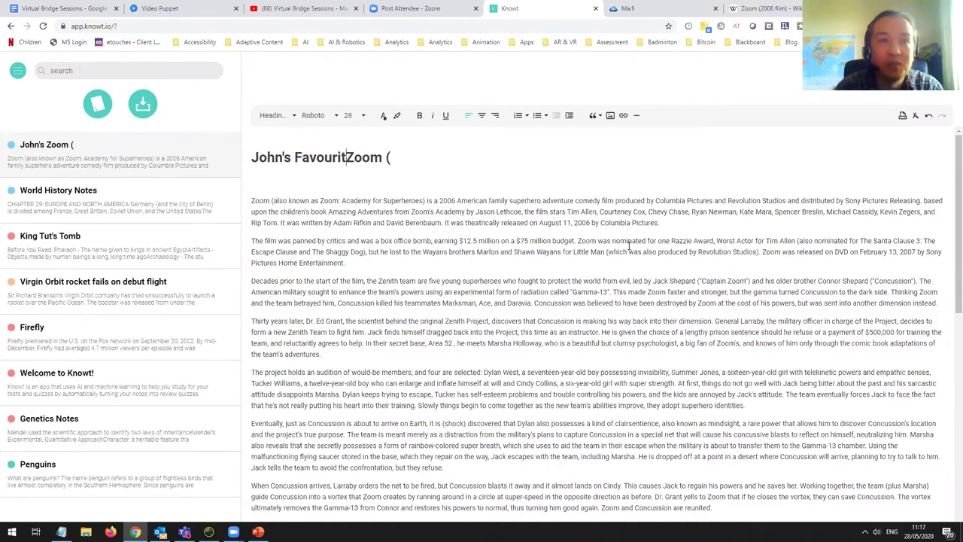
pyautogui.write('e Fil')
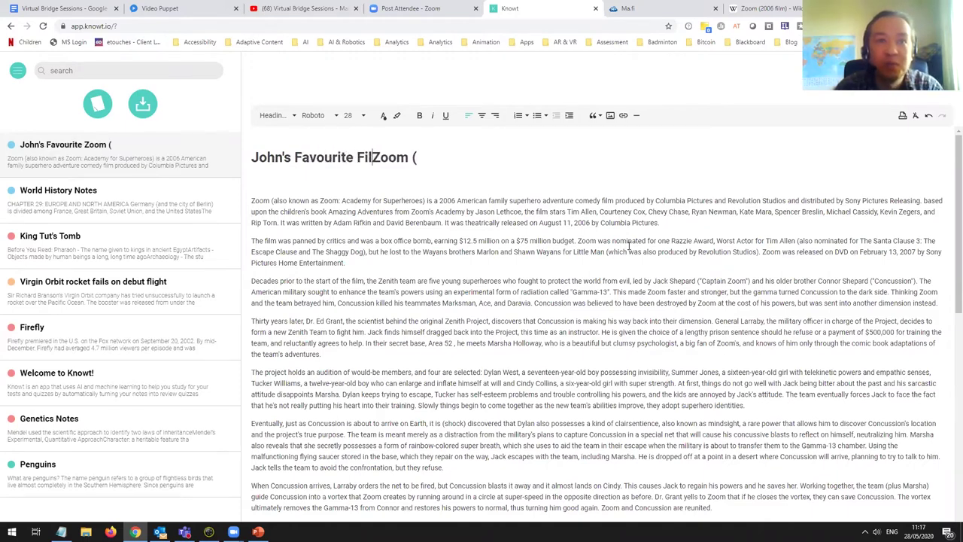
pyautogui.write('e -')
# Delete the stray bracket so the title ends 'Favourite File - Zoom!'
pyautogui.press('Right')
pyautogui.press('Right')
pyautogui.press('Right')
pyautogui.press('Right')
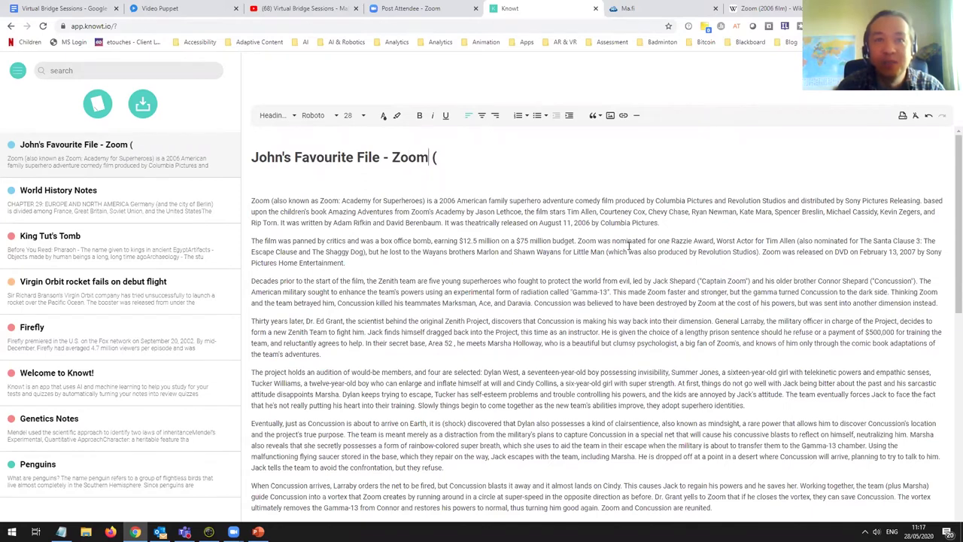
pyautogui.press('Delete')
pyautogui.press('Delete')
pyautogui.write('!')
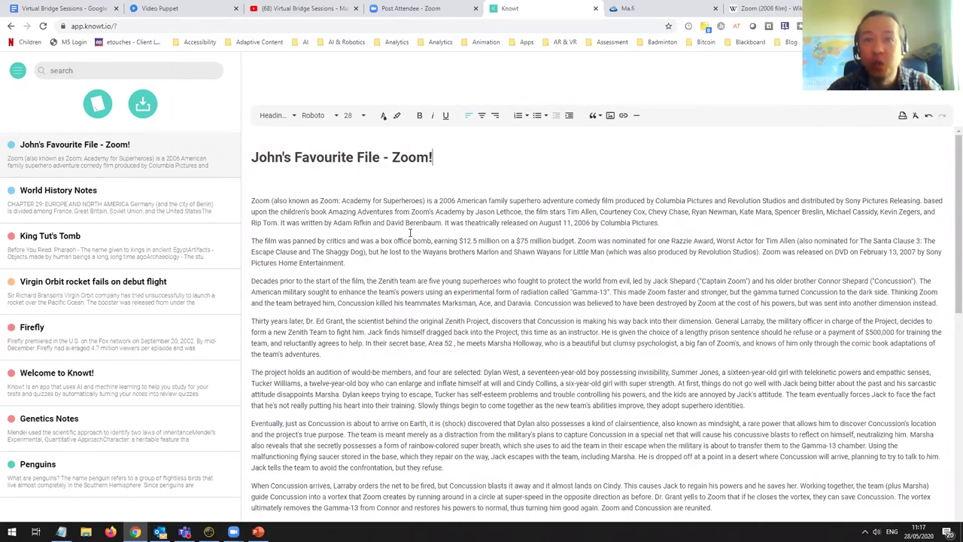
# Scroll down through the Zoom note and back up to review it
pyautogui.scroll(-15, 537, 292)
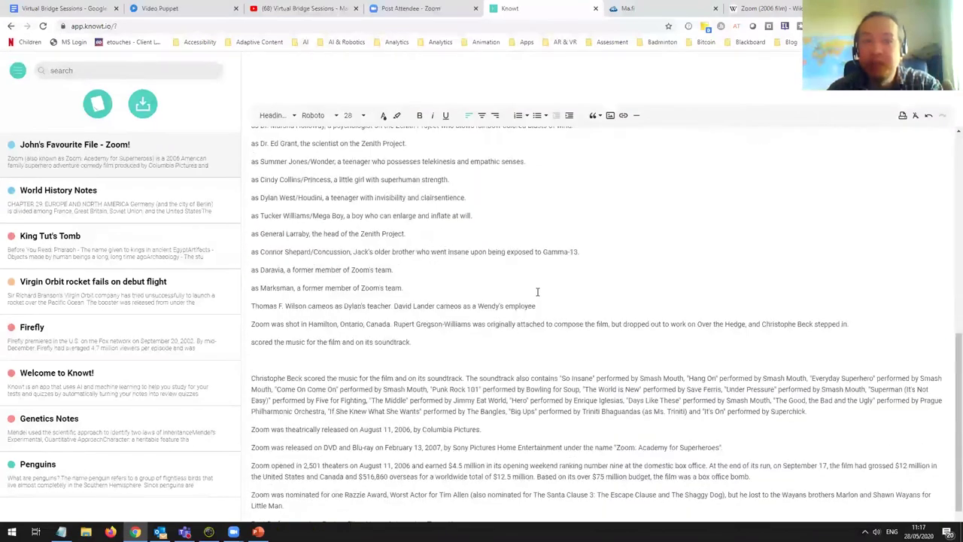
pyautogui.scroll(-1, 537, 292)
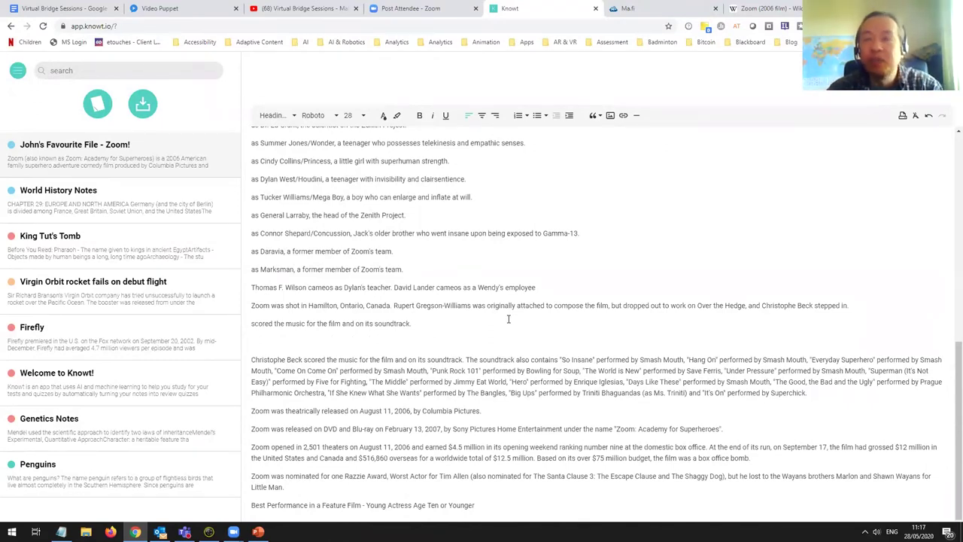
pyautogui.scroll(1, 508, 319)
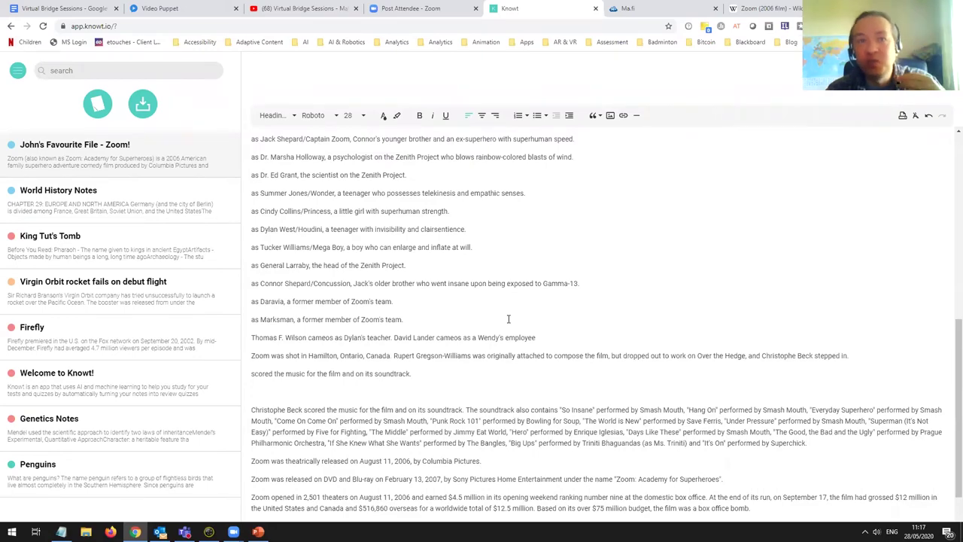
pyautogui.scroll(15, 508, 319)
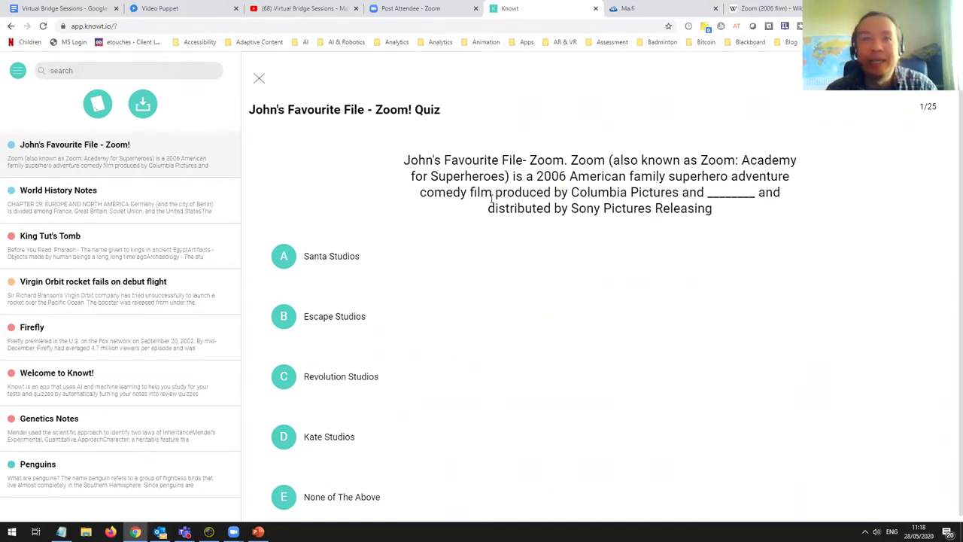
# Answer quiz question 1 with 'Santa Studios' (incorrect) and continue to question 2
pyautogui.scroll(-1, 527, 193)
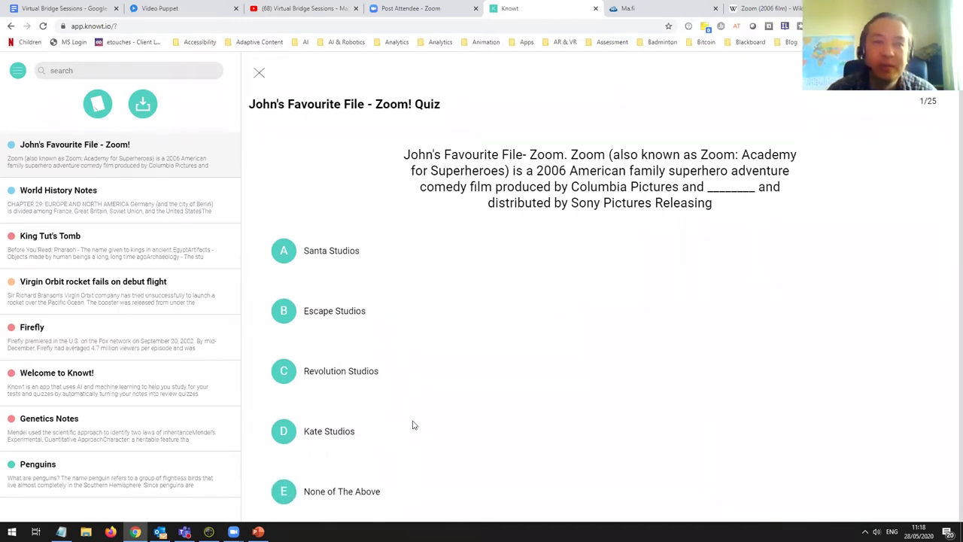
pyautogui.click(299, 249)
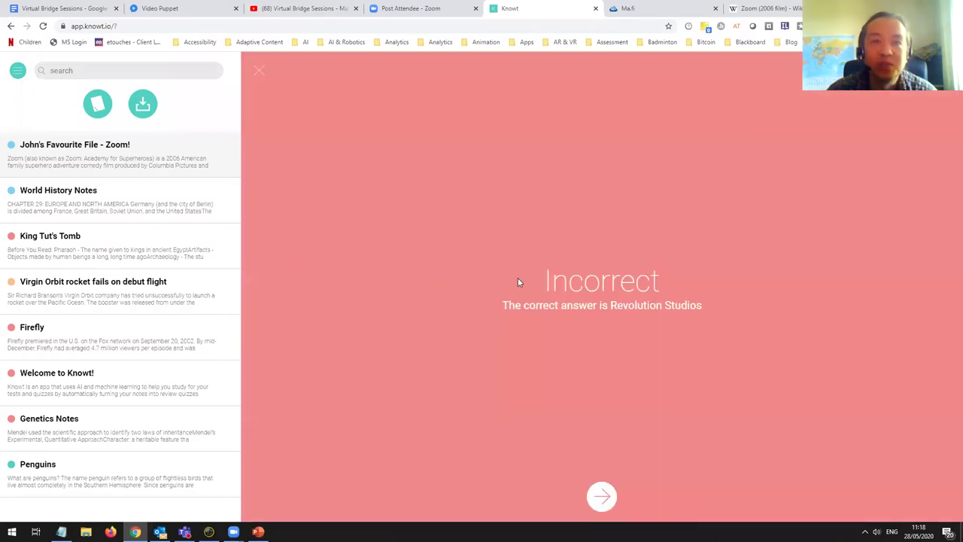
pyautogui.click(601, 497)
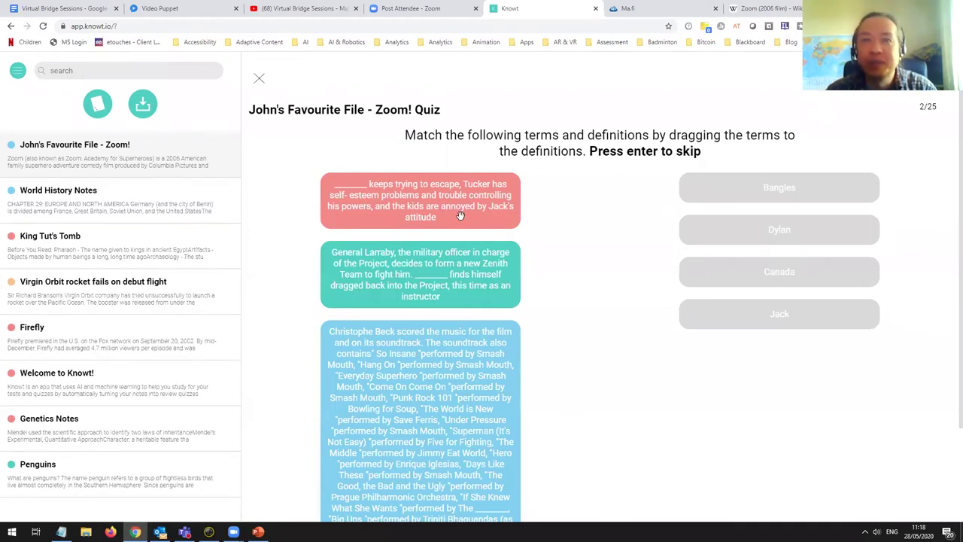
# Match all six definition cards to terms, e.g. Christophe Beck to Dylan, and submit
pyautogui.moveTo(454, 208); pyautogui.dragTo(770, 243)
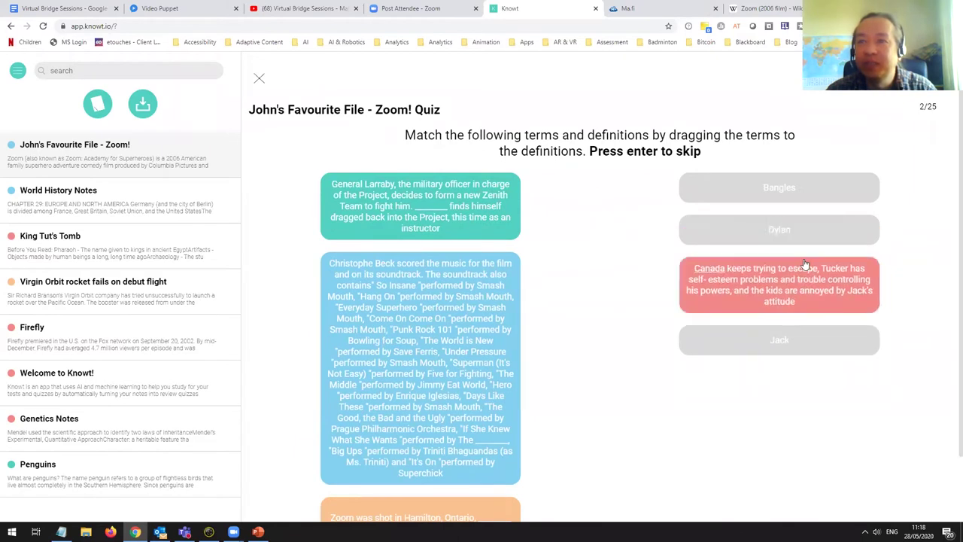
pyautogui.moveTo(437, 207); pyautogui.dragTo(766, 305)
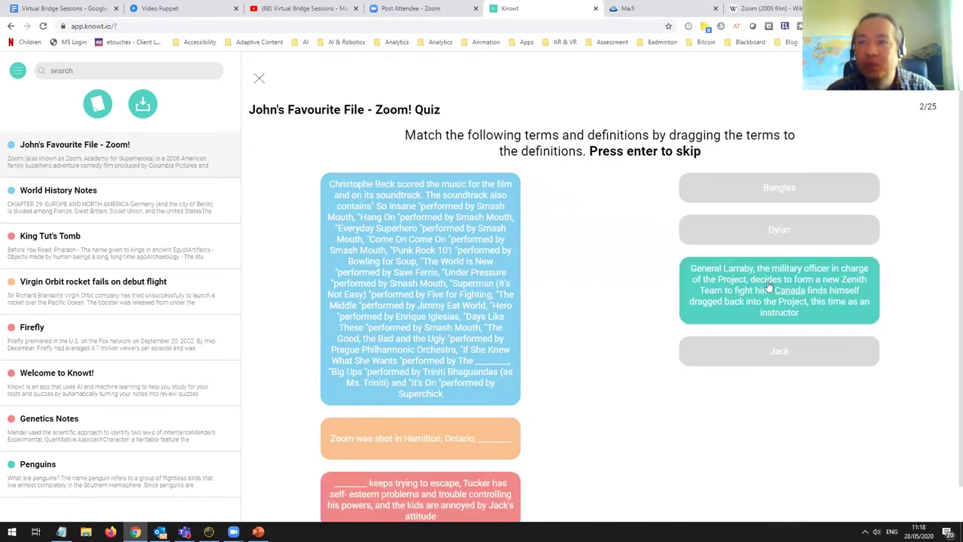
pyautogui.moveTo(440, 288); pyautogui.dragTo(729, 215)
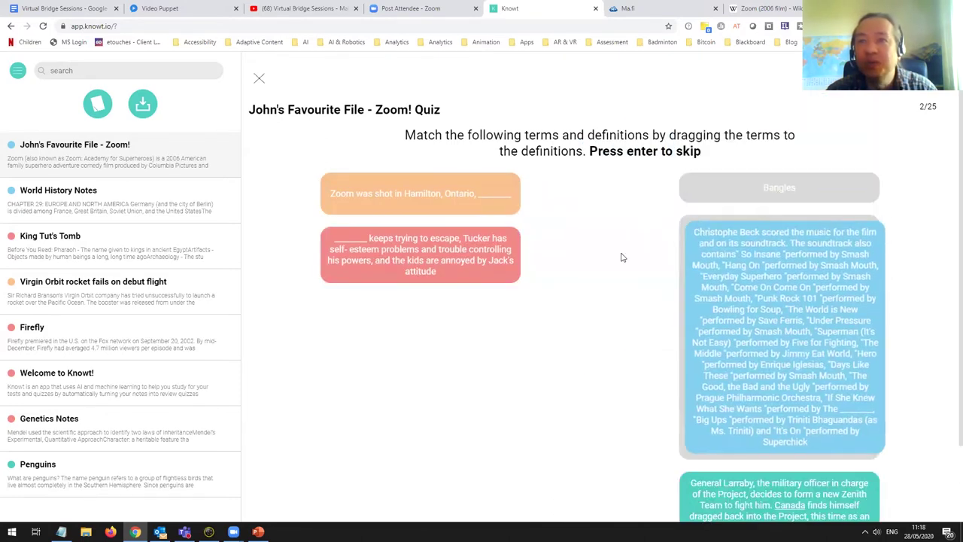
pyautogui.moveTo(388, 203); pyautogui.dragTo(759, 200)
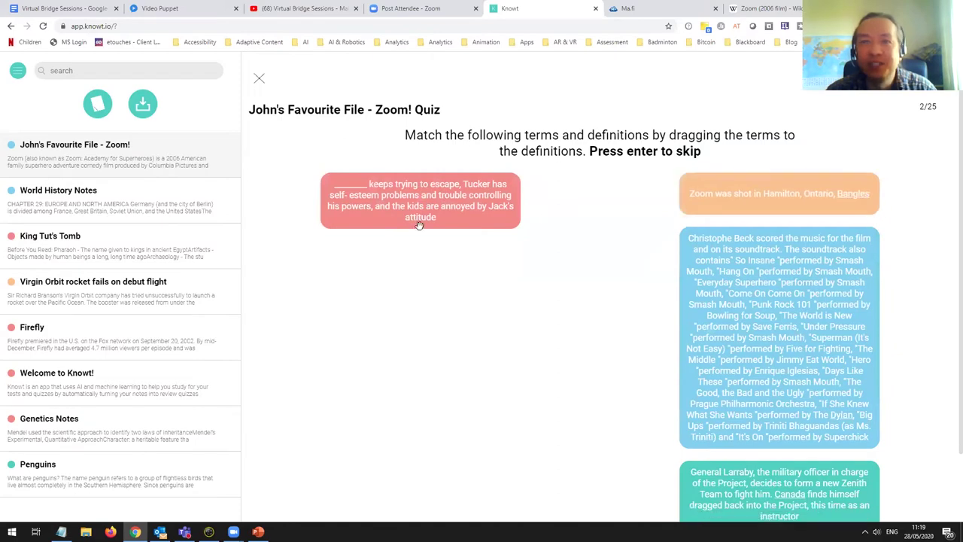
pyautogui.scroll(-1, 602, 211)
pyautogui.moveTo(454, 130); pyautogui.dragTo(816, 460)
pyautogui.scroll(1, 574, 239)
pyautogui.moveTo(399, 101); pyautogui.dragTo(760, 468)
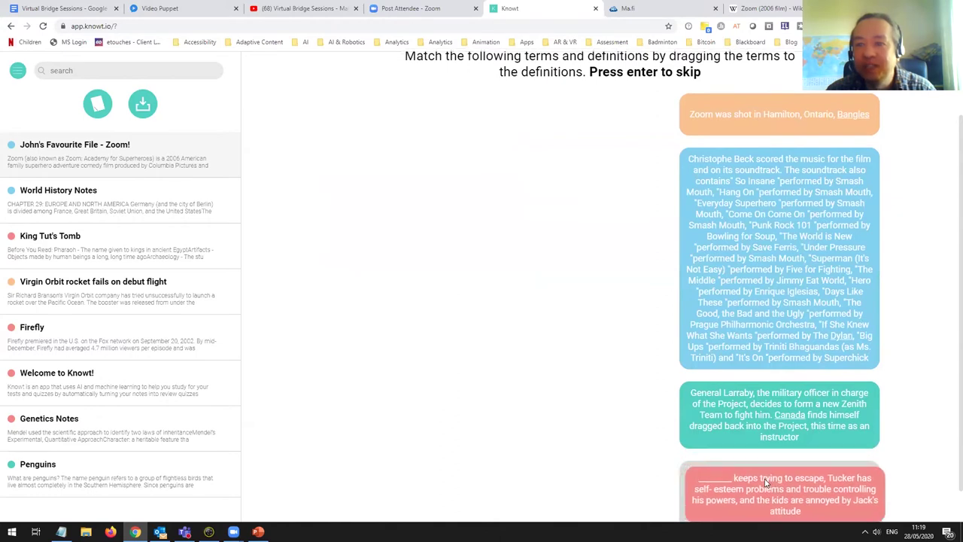
pyautogui.scroll(1, 492, 256)
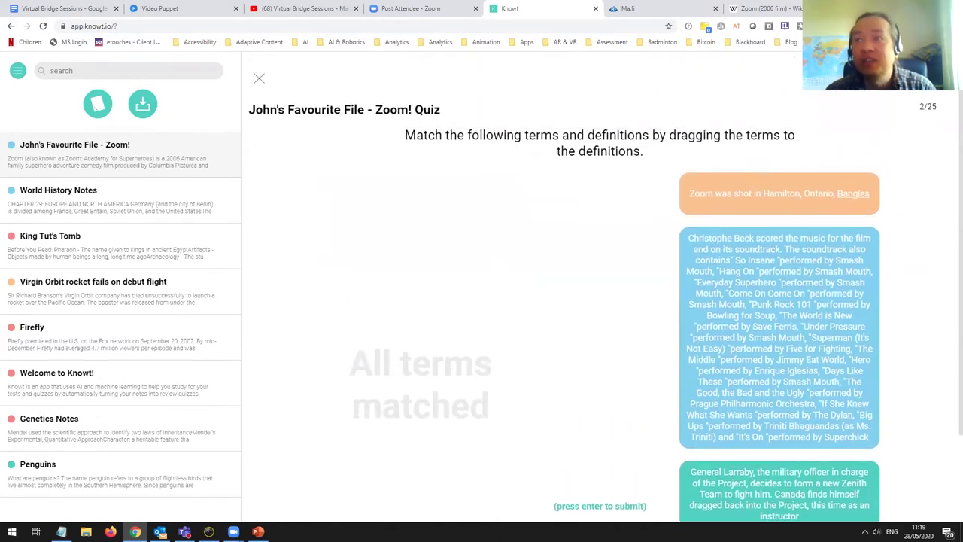
pyautogui.scroll(-2, 385, 318)
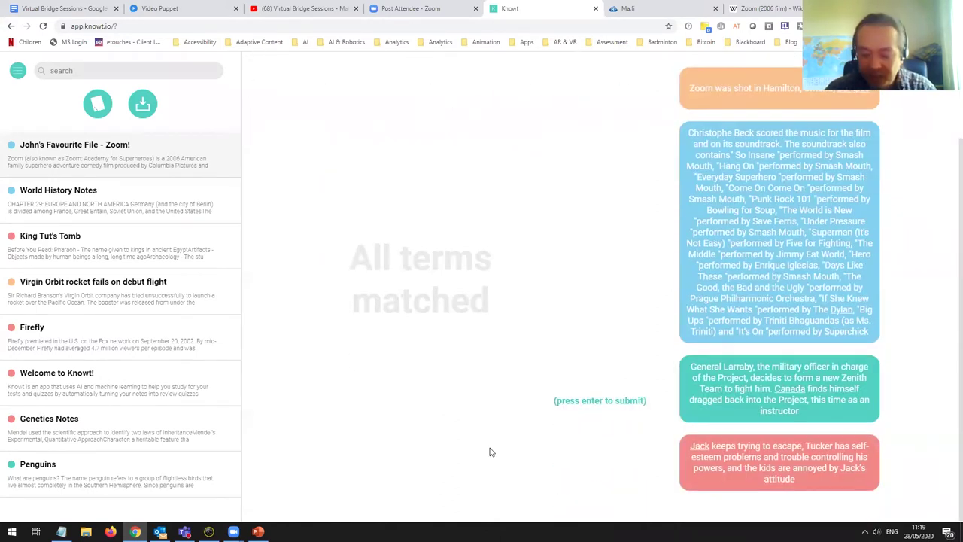
pyautogui.press('Return')
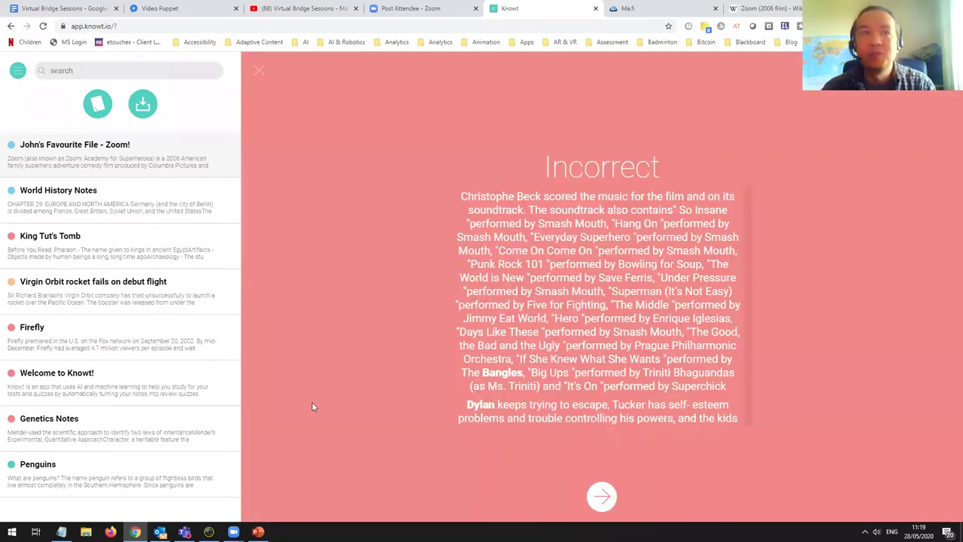
# Continue on to quiz question 3
pyautogui.click(601, 496)
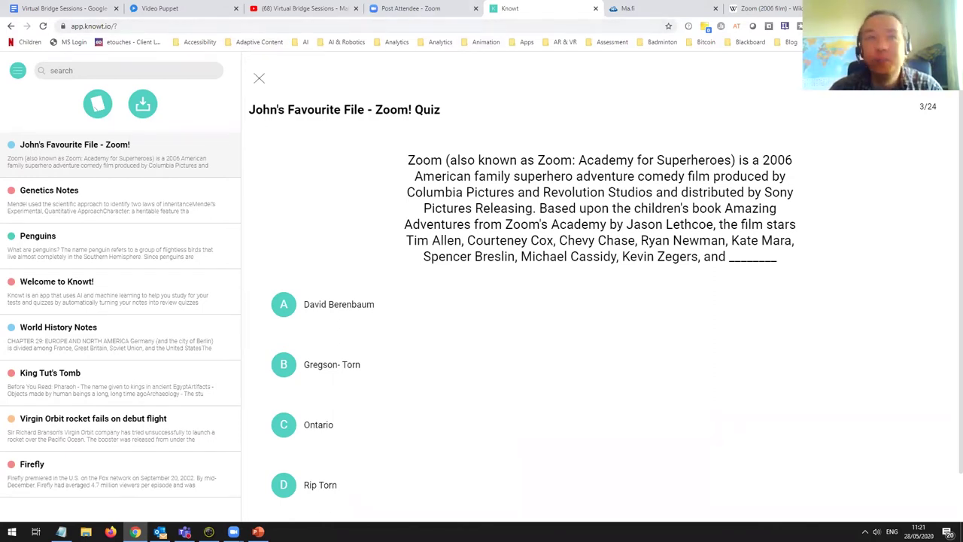
# Return to the finished Video Puppet video in the browser
pyautogui.press('super+d')
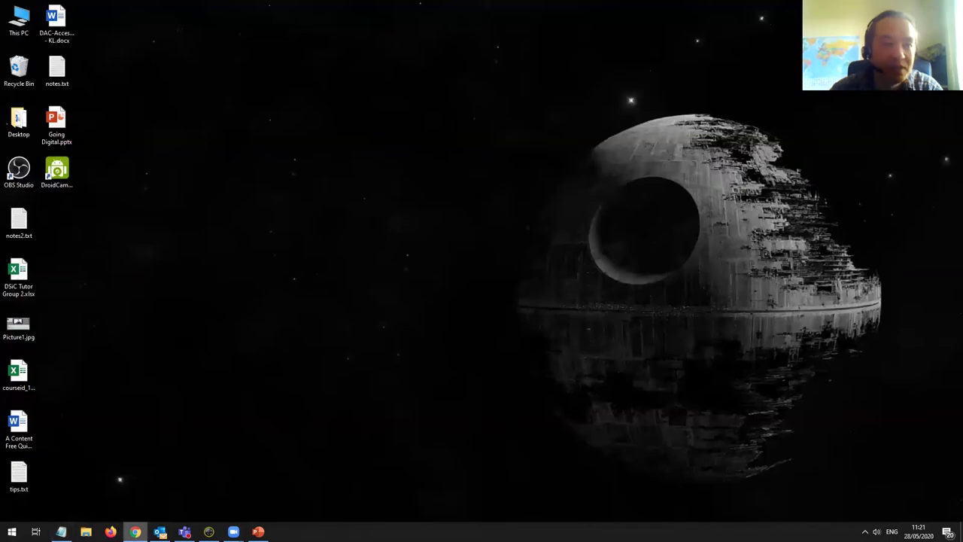
pyautogui.click(136, 528)
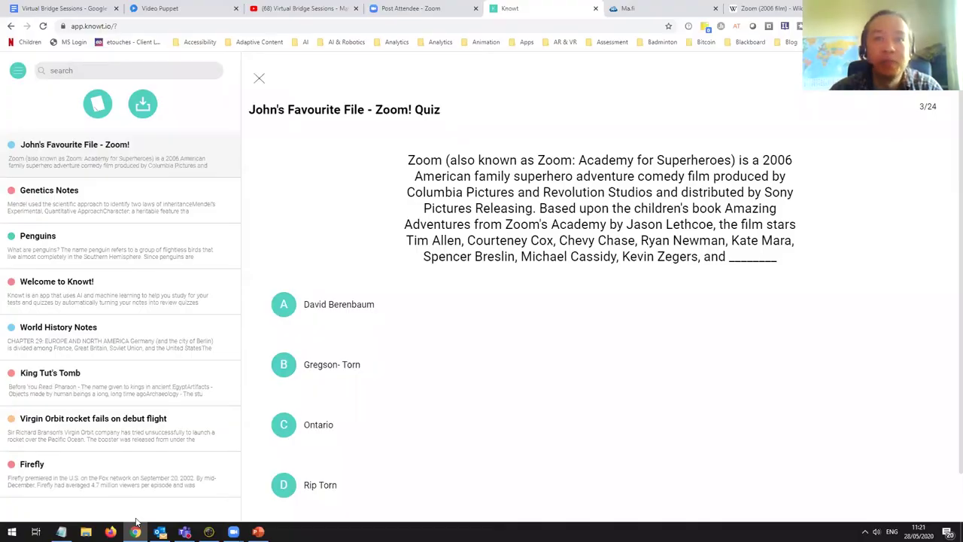
pyautogui.hotkey('ctrl', '2')
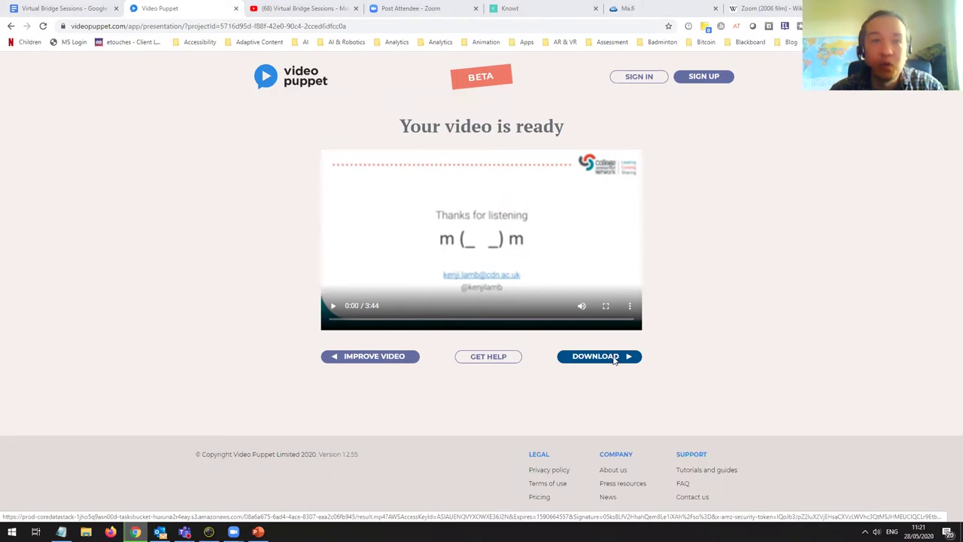
# Download the video and save it as result.mp4 on the Desktop
pyautogui.click(614, 358)
pyautogui.scroll(1, 226, 162)
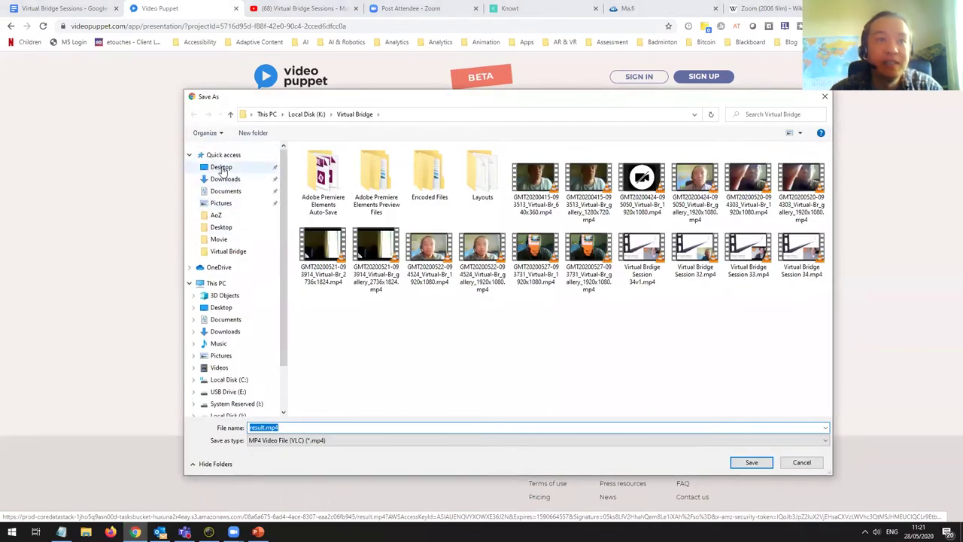
pyautogui.click(221, 168)
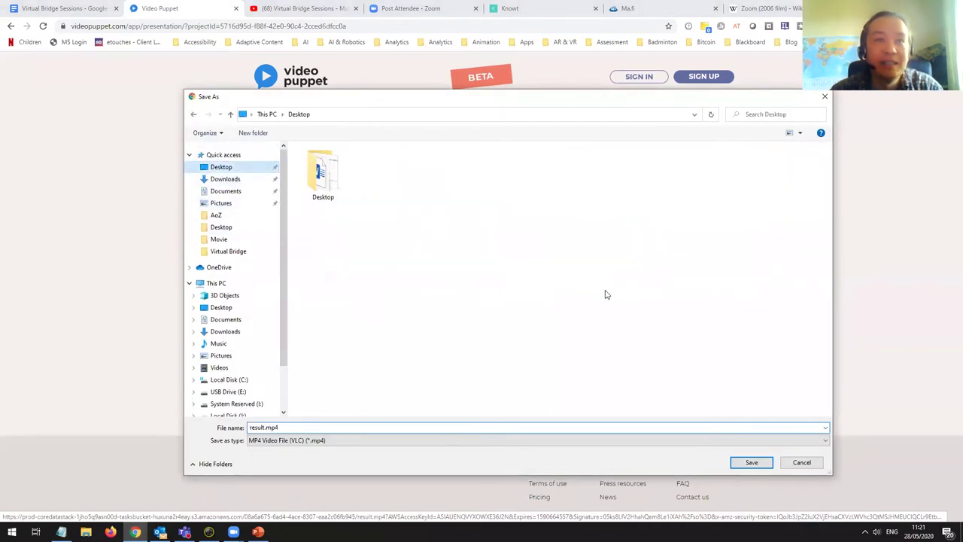
pyautogui.click(751, 462)
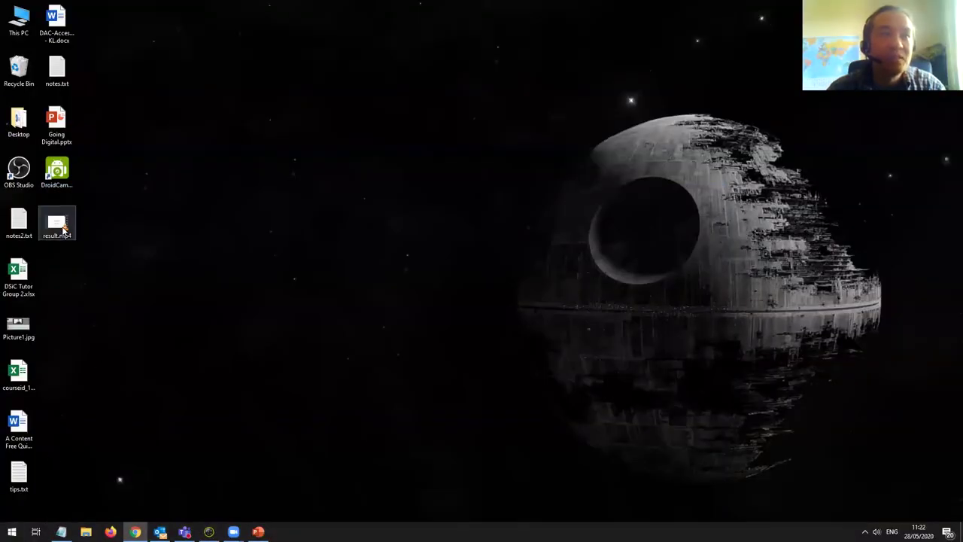
# Open the downloaded result.mp4 from the desktop in VLC media player
pyautogui.doubleClick(59, 225)
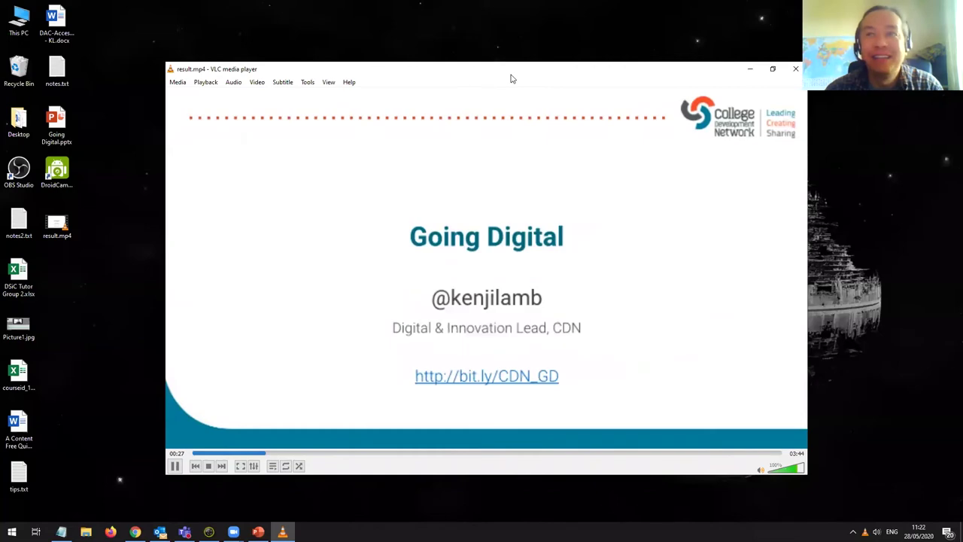
# Snap VLC to the top-right quarter and open Going Digital.pptx snapped left
pyautogui.press('super+Right')
pyautogui.press('super+Up')
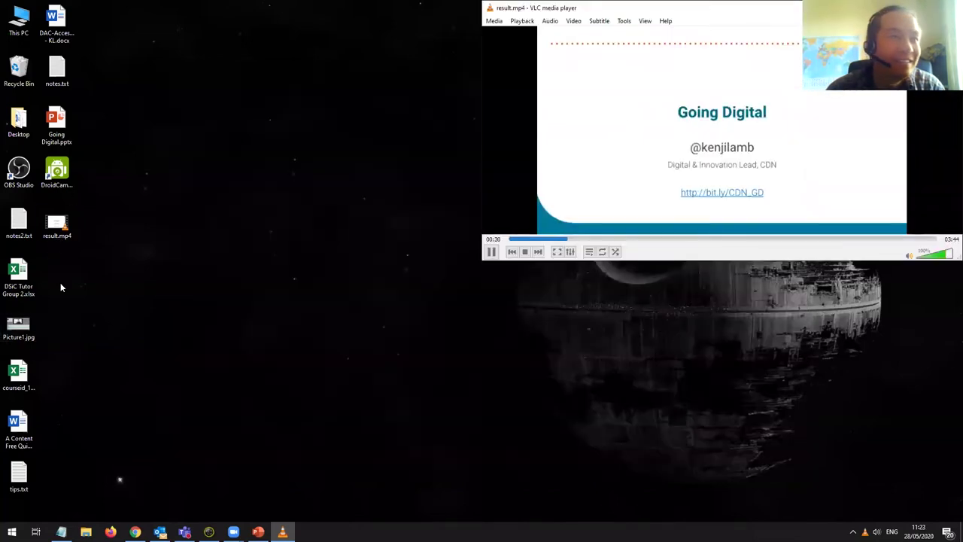
pyautogui.doubleClick(57, 126)
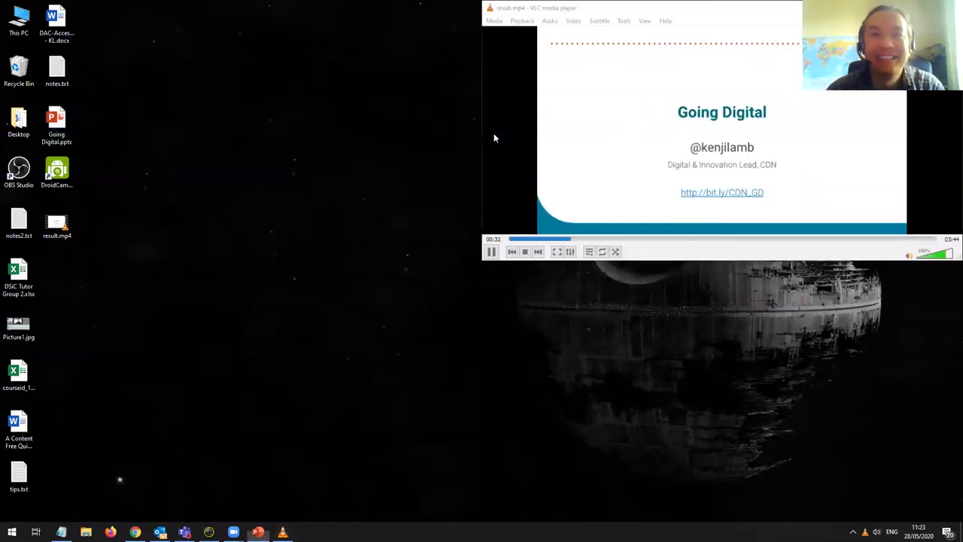
pyautogui.press('super+Left')
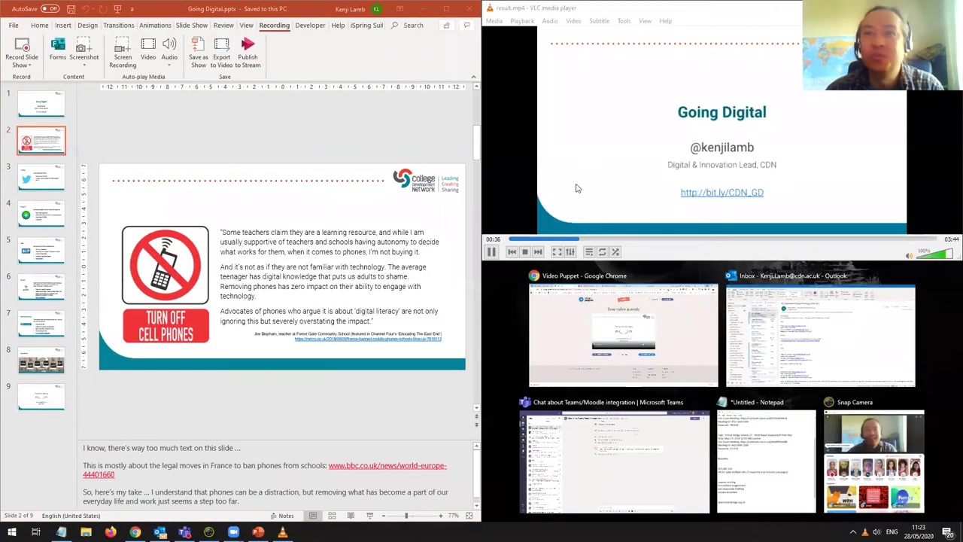
# Dismiss Snap Assist, fill the right half with the VLC video, and return to PowerPoint
pyautogui.click(659, 260)
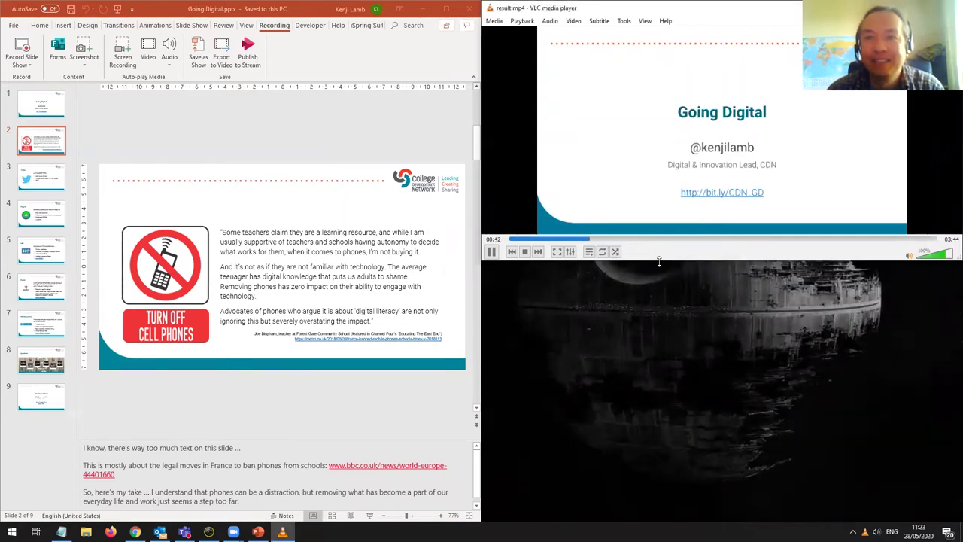
pyautogui.doubleClick(659, 260)
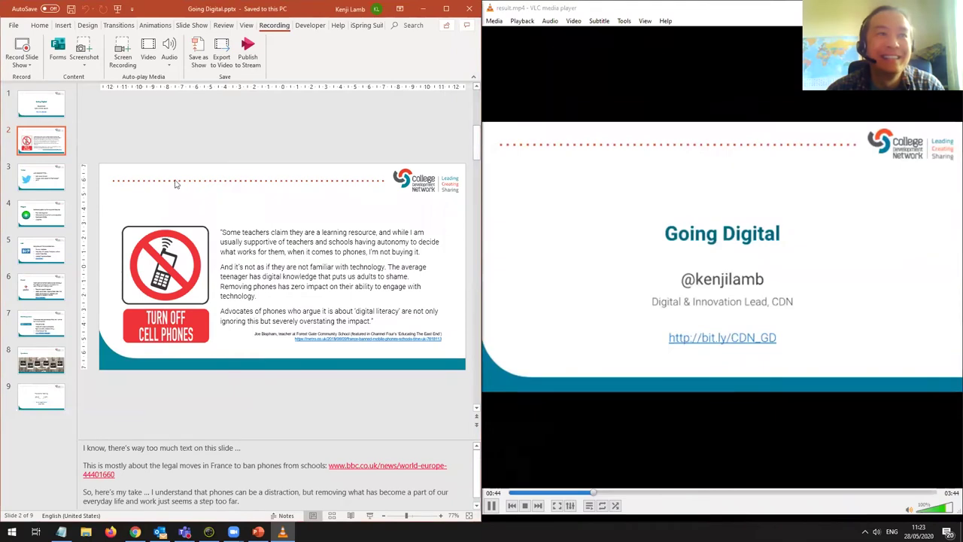
pyautogui.click(340, 403)
pyautogui.scroll(-4, 339, 403)
pyautogui.scroll(4, 311, 421)
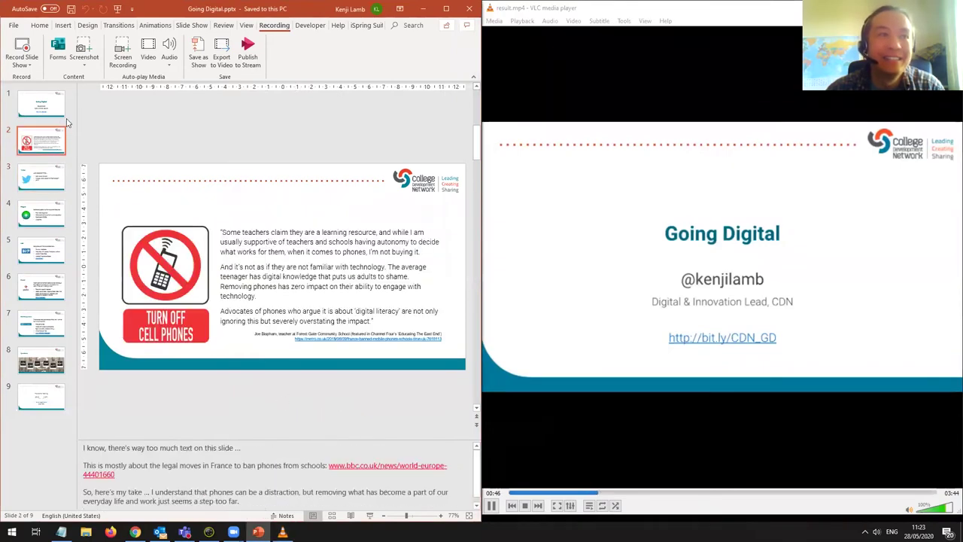
# On slide 1 of Going Digital, enlarge the speaker notes area and review the footnote paragraph
pyautogui.click(49, 107)
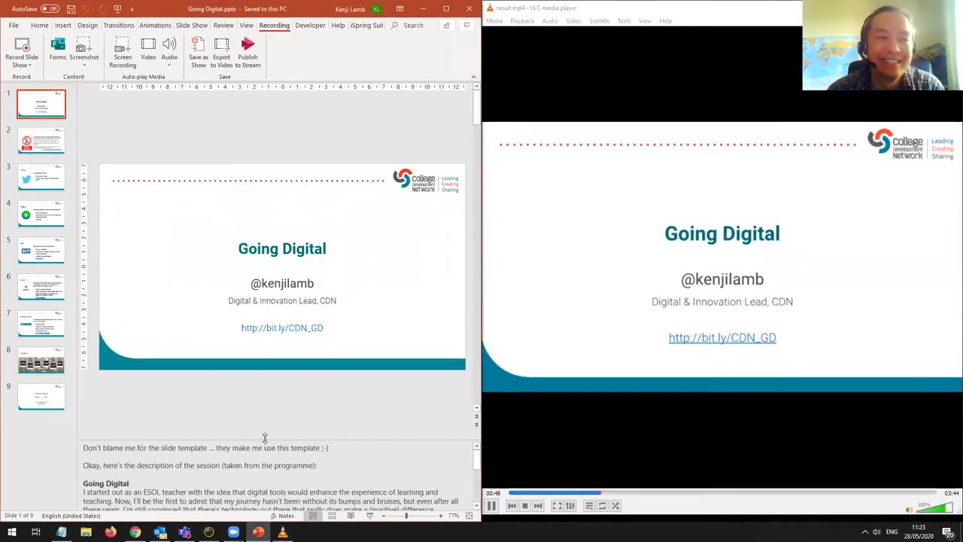
pyautogui.moveTo(264, 440); pyautogui.dragTo(290, 294)
pyautogui.moveTo(292, 222); pyautogui.dragTo(295, 228)
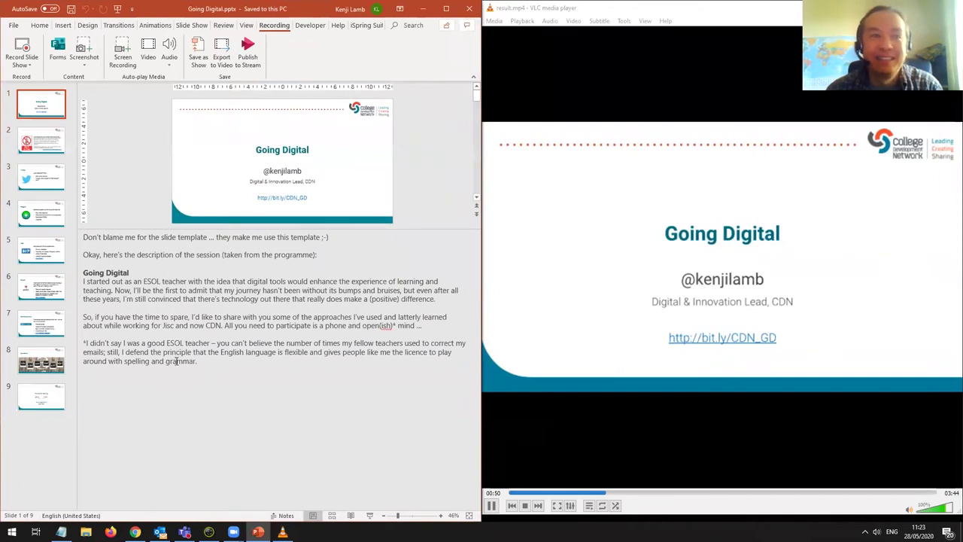
pyautogui.moveTo(205, 366); pyautogui.dragTo(84, 343)
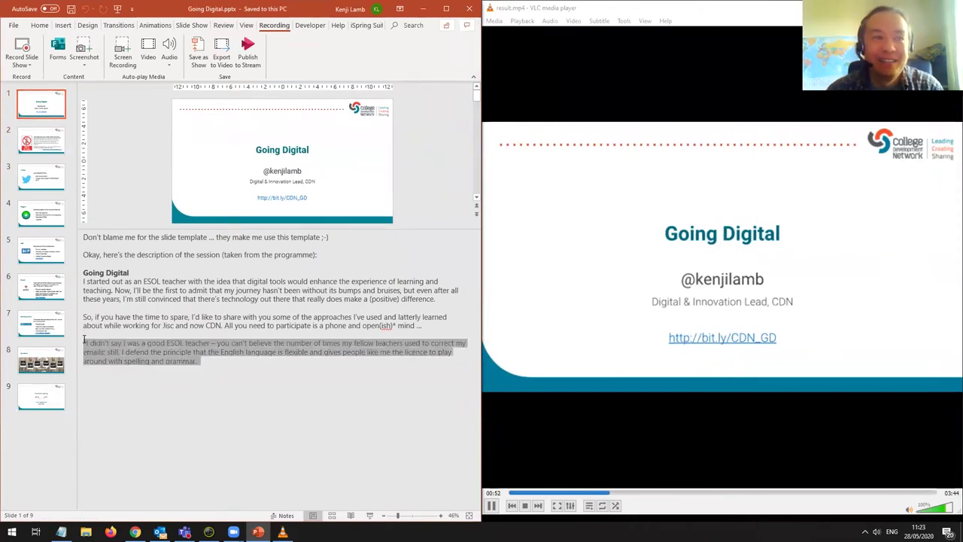
pyautogui.click(262, 385)
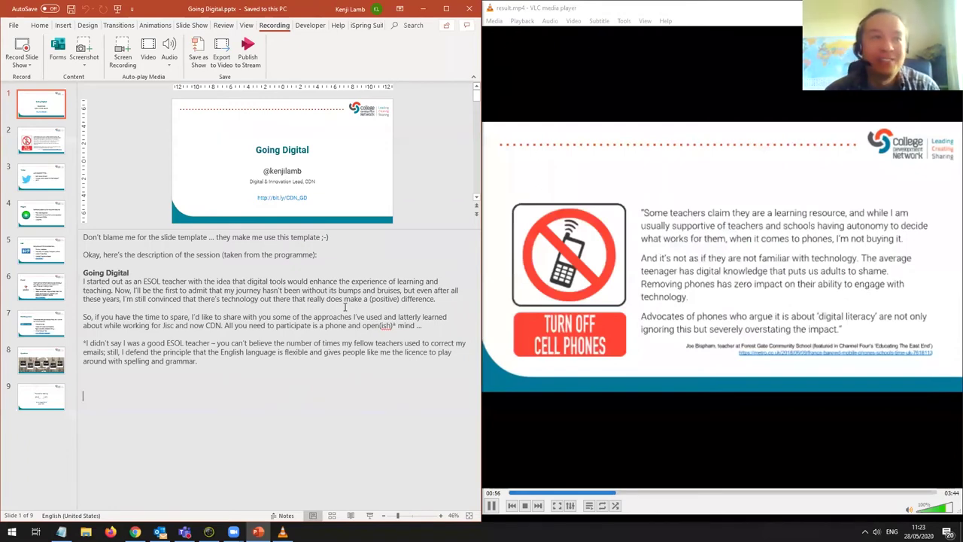
# Move to slide 2, then pause the VLC video and close the player
pyautogui.press('pagedown')
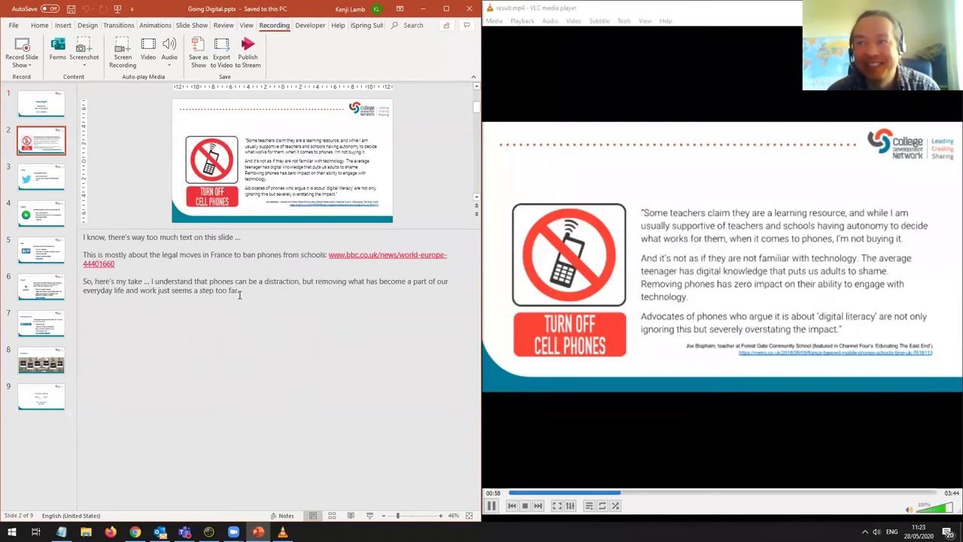
pyautogui.click(493, 506)
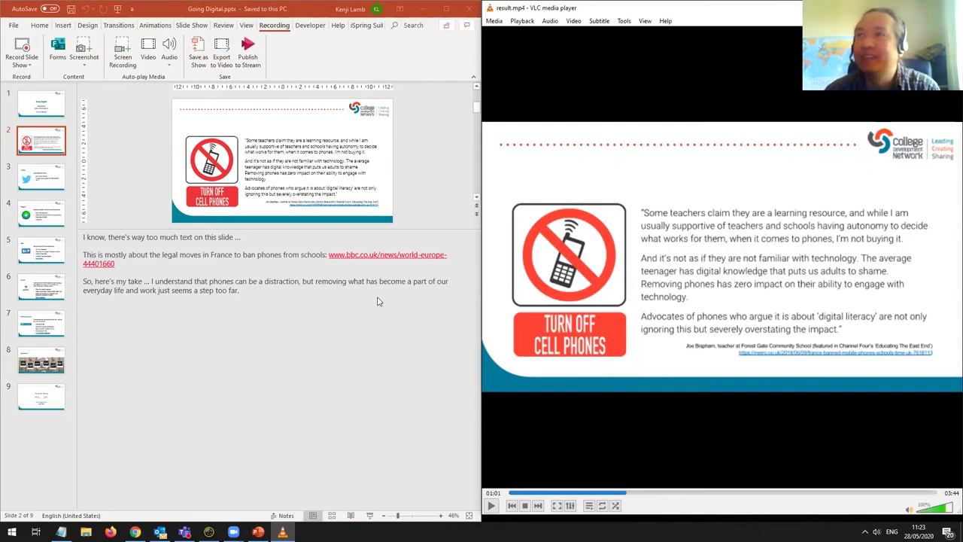
pyautogui.click(282, 531)
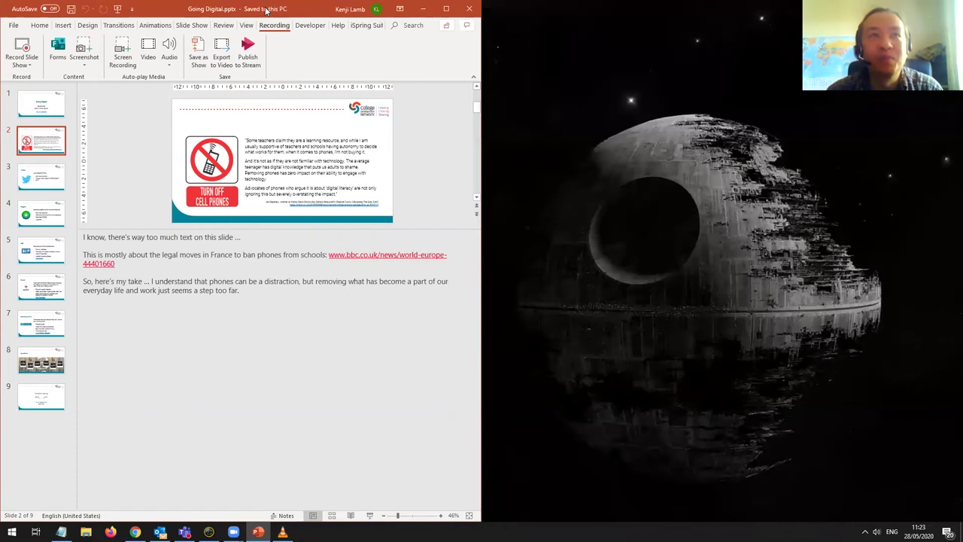
# Minimize PowerPoint, bring back the finished Video Puppet page in Chrome, then switch to the Ma.fi tab
pyautogui.moveTo(293, 15); pyautogui.dragTo(301, 21)
pyautogui.click(429, 9)
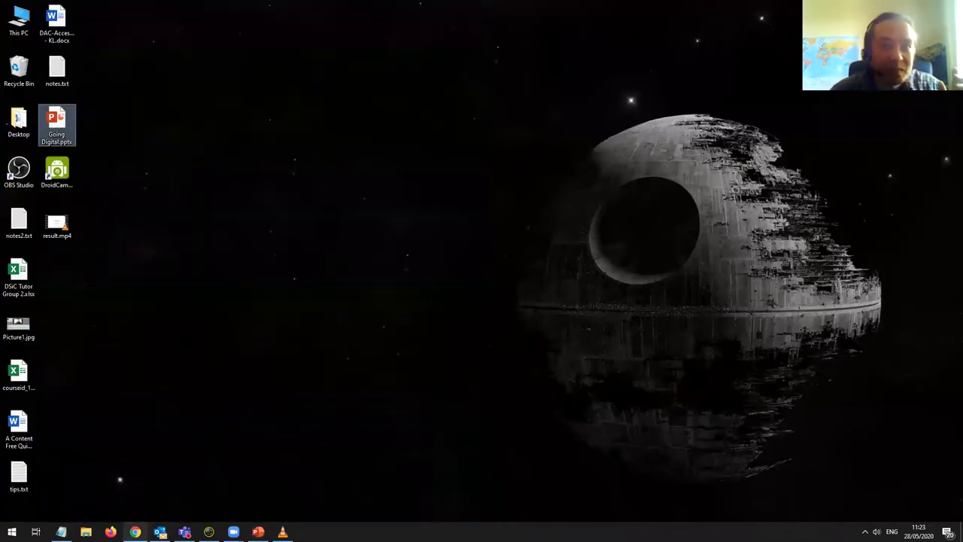
pyautogui.click(135, 532)
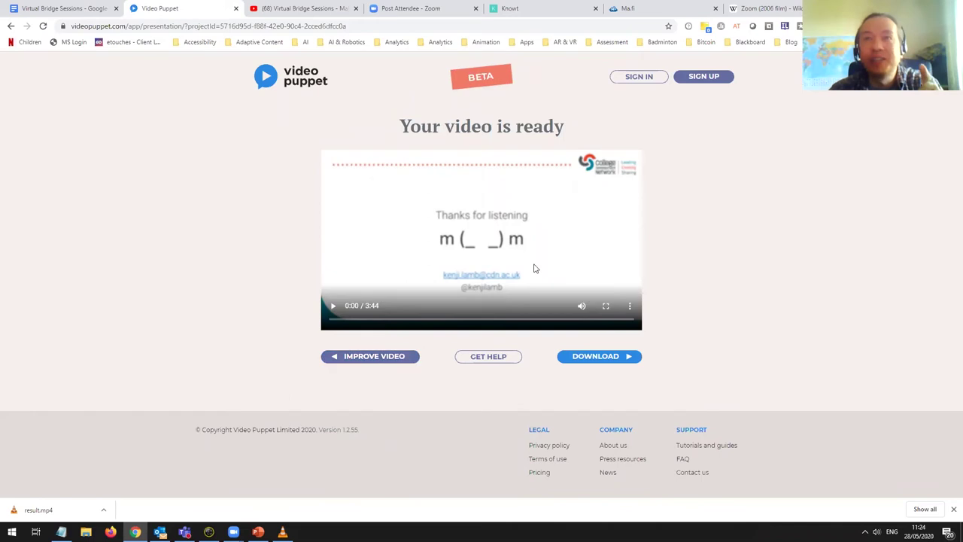
pyautogui.click(626, 9)
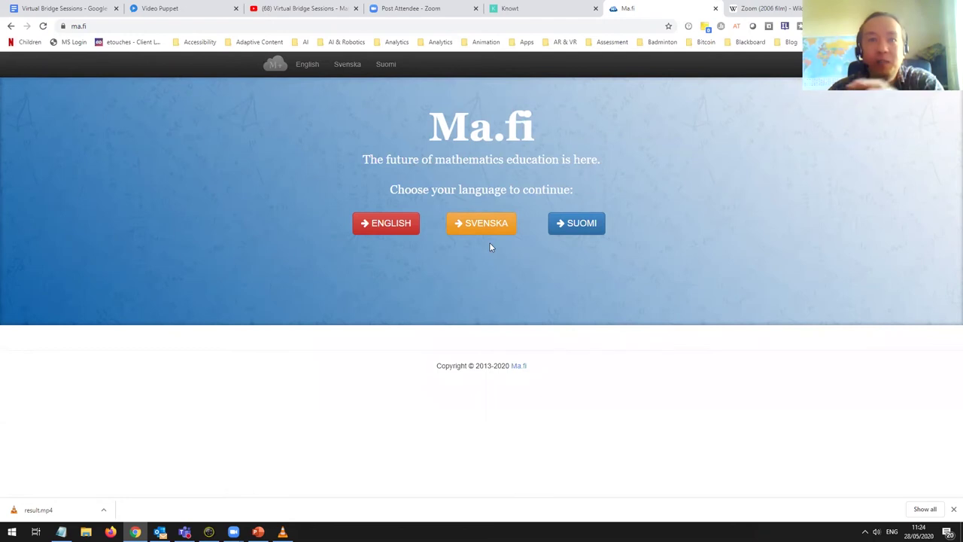
# Choose ENGLISH on the Ma.fi language page to load en.ma.fi
pyautogui.click(369, 223)
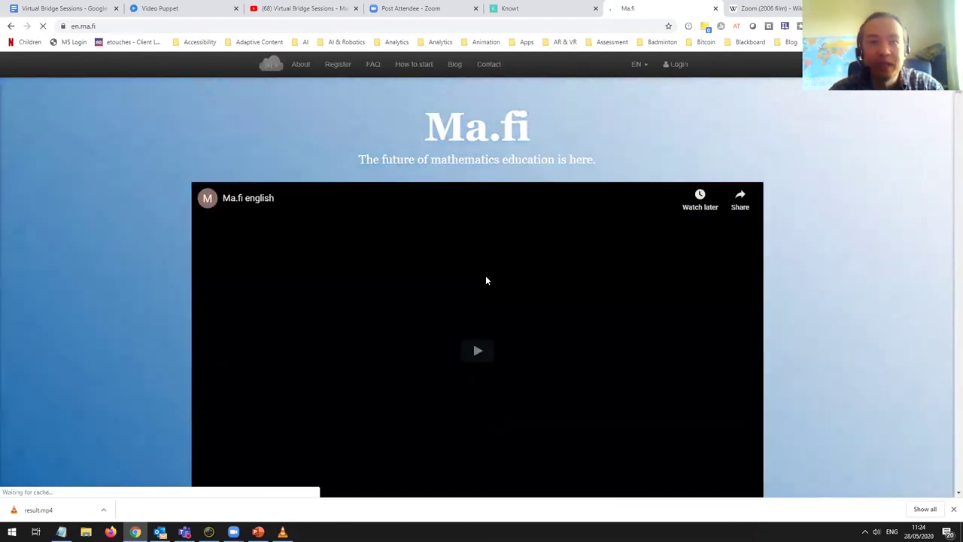
# Scroll through the Ma.fi home page sections back up to Case: Luostarivuoren koulu, then switch to the Zoom tab
pyautogui.scroll(-4, 510, 287)
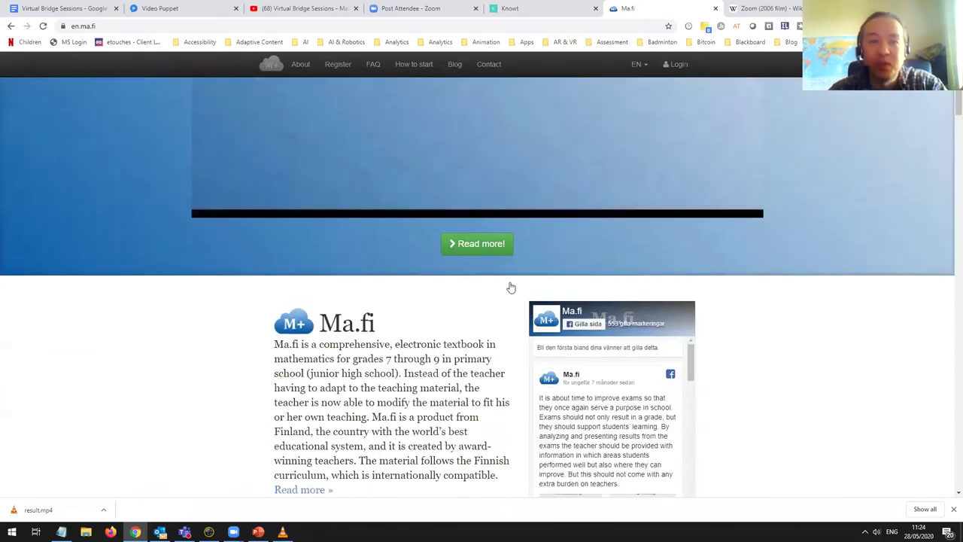
pyautogui.scroll(-2, 510, 287)
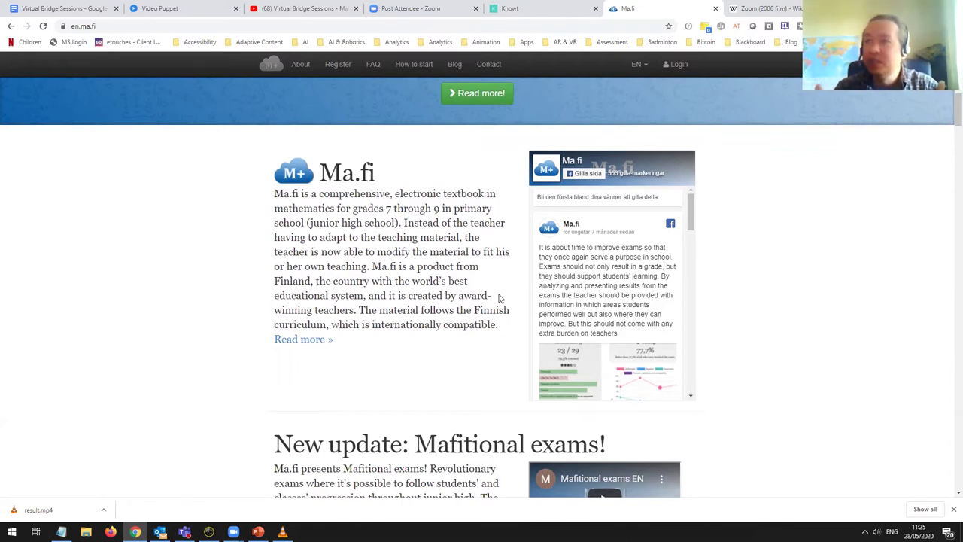
pyautogui.scroll(-2, 499, 301)
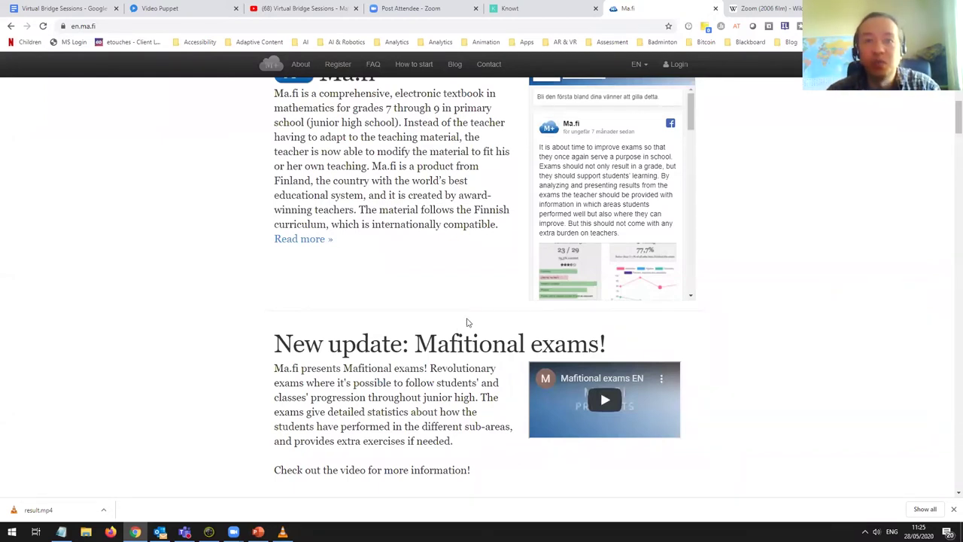
pyautogui.scroll(-3, 466, 323)
pyautogui.scroll(-2, 459, 341)
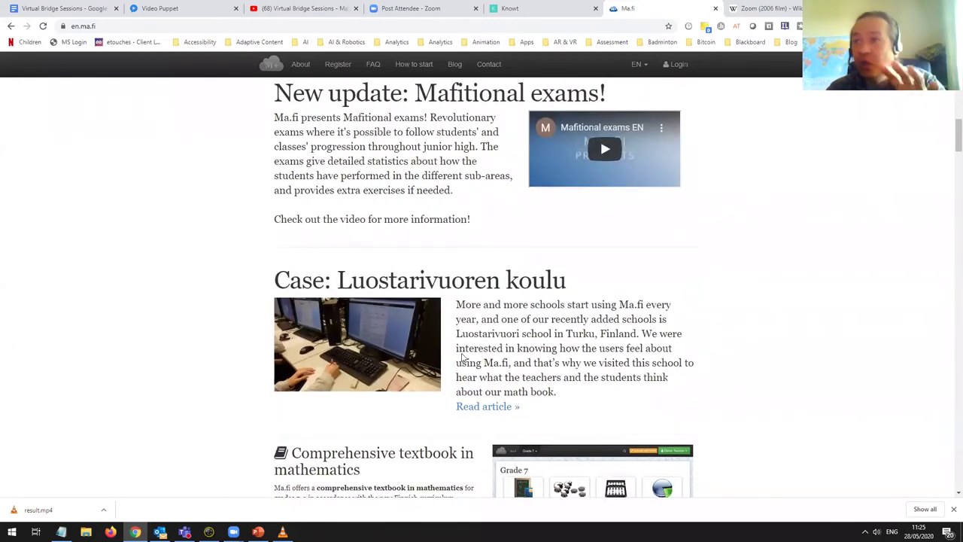
pyautogui.scroll(-1, 462, 355)
pyautogui.scroll(-1, 466, 363)
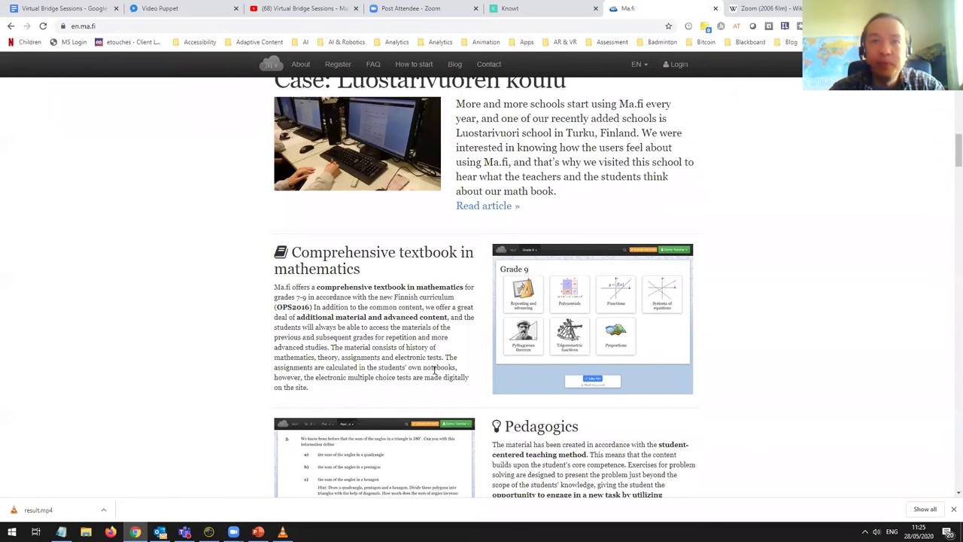
pyautogui.scroll(-1, 434, 370)
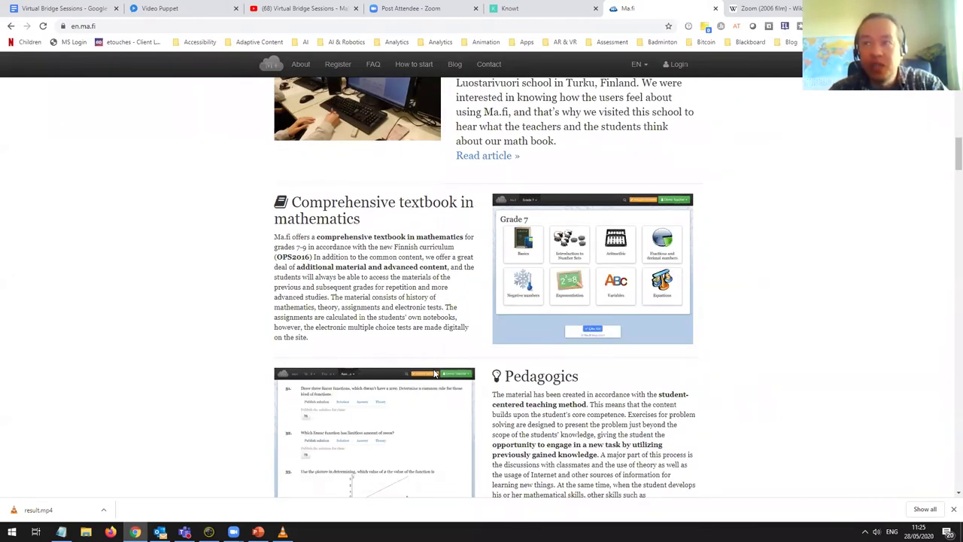
pyautogui.scroll(-2, 434, 373)
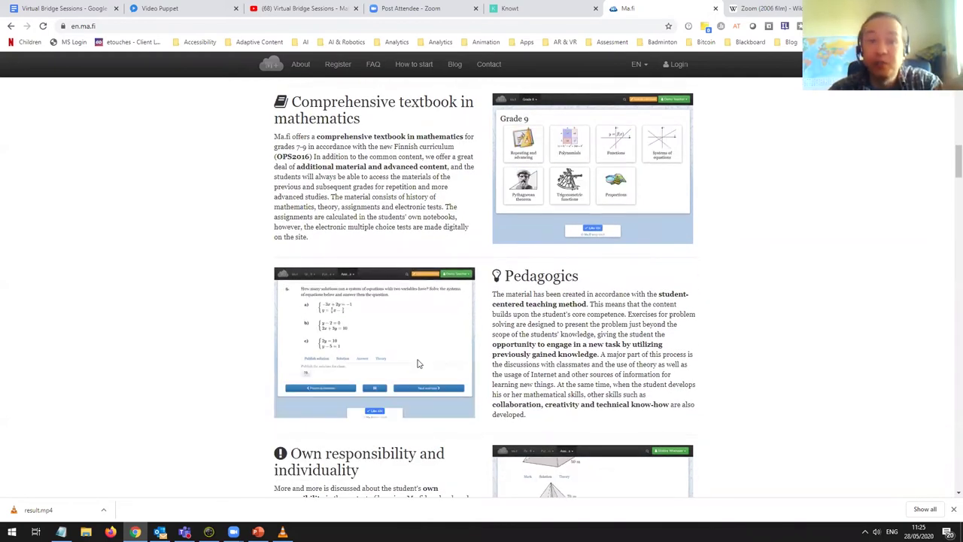
pyautogui.scroll(-1, 418, 364)
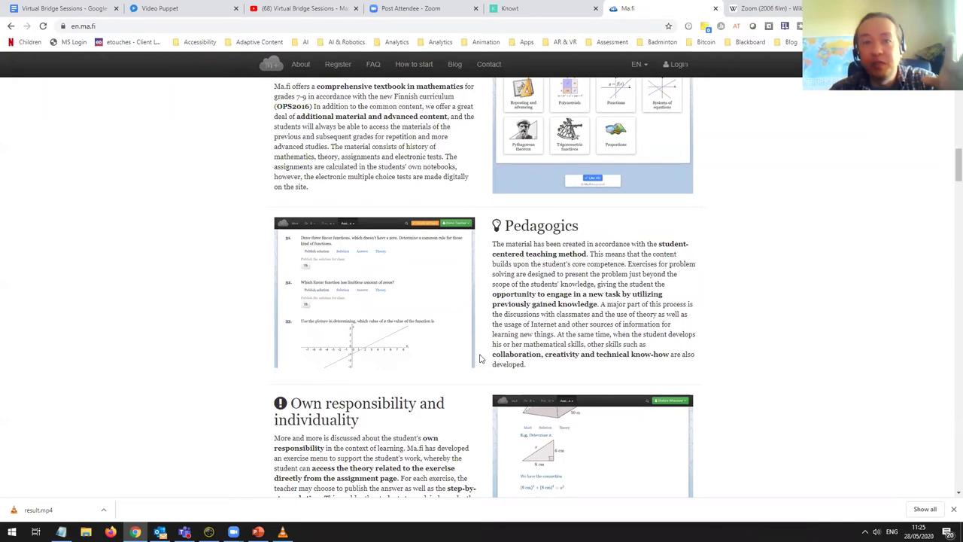
pyautogui.scroll(-1, 480, 358)
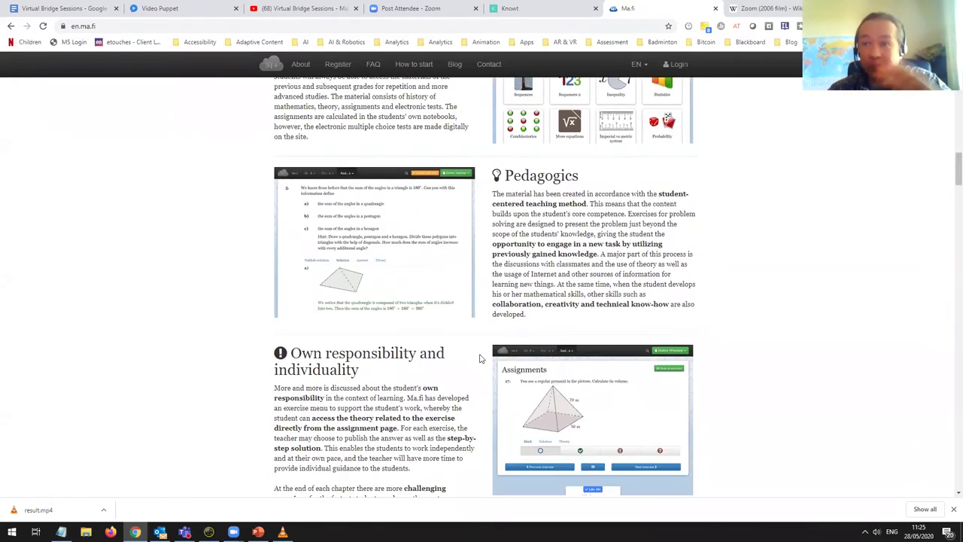
pyautogui.scroll(2, 480, 359)
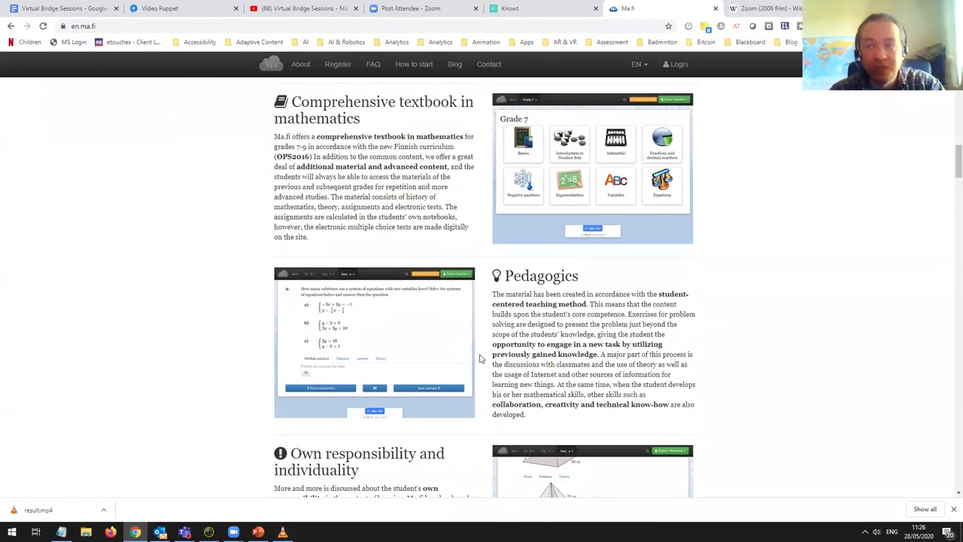
pyautogui.scroll(5, 480, 359)
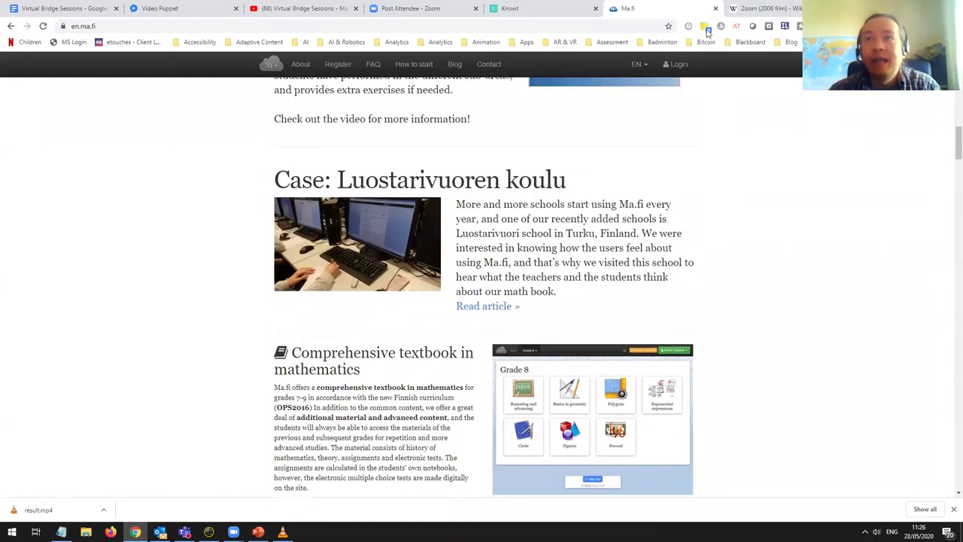
pyautogui.click(785, 13)
# Replace the tab's web address with whiteboard.fi and load the site
pyautogui.moveTo(262, 30); pyautogui.dragTo(2, 34)
pyautogui.write('white')
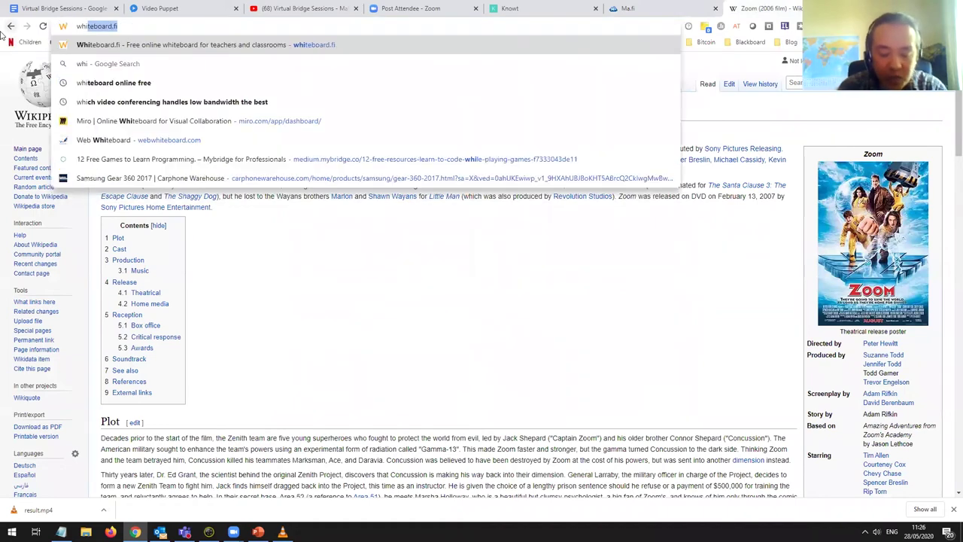
pyautogui.write('boa')
pyautogui.press('Return')
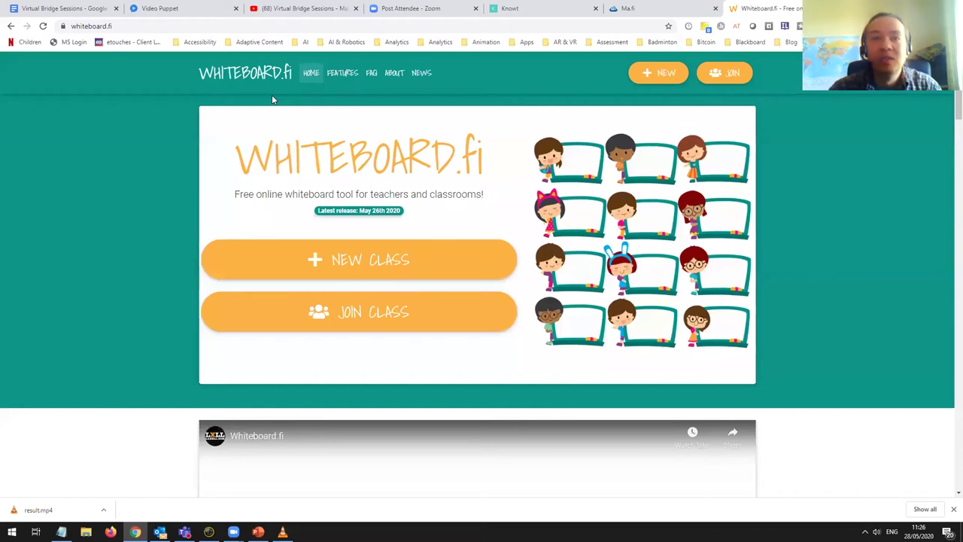
# Start a New Class, enter the teacher's name, and create the class
pyautogui.click(359, 260)
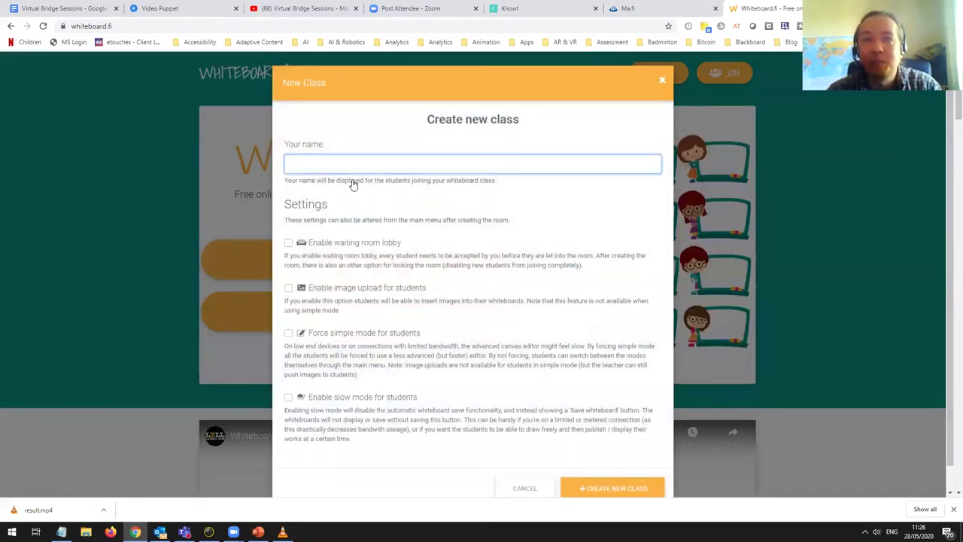
pyautogui.write('Kenji')
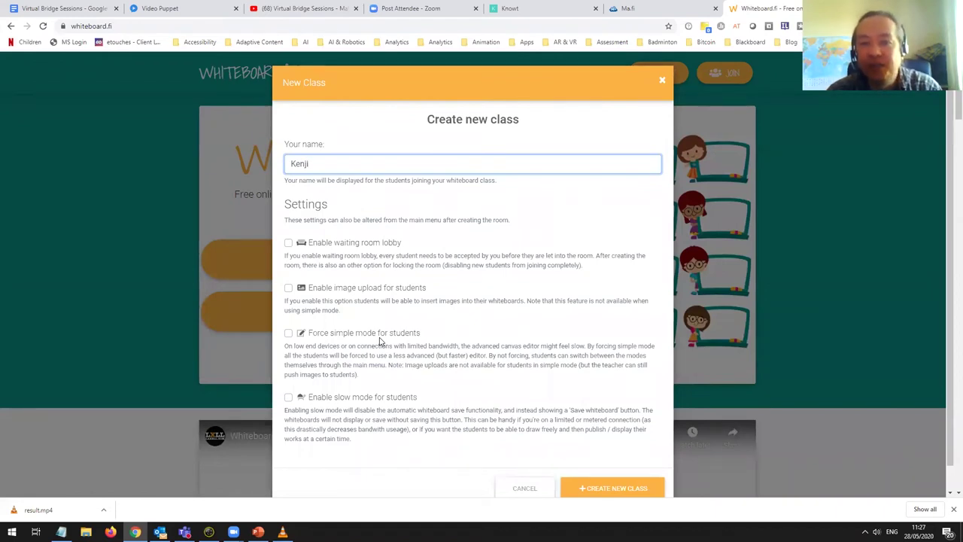
pyautogui.click(590, 489)
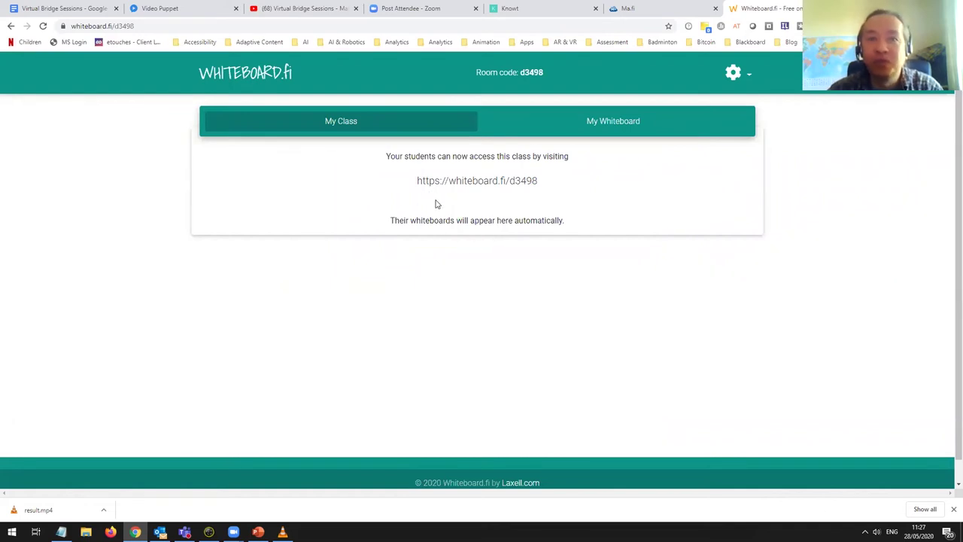
# Select and deselect the student access link, then switch to the My Whiteboard tab
pyautogui.tripleClick(487, 187)
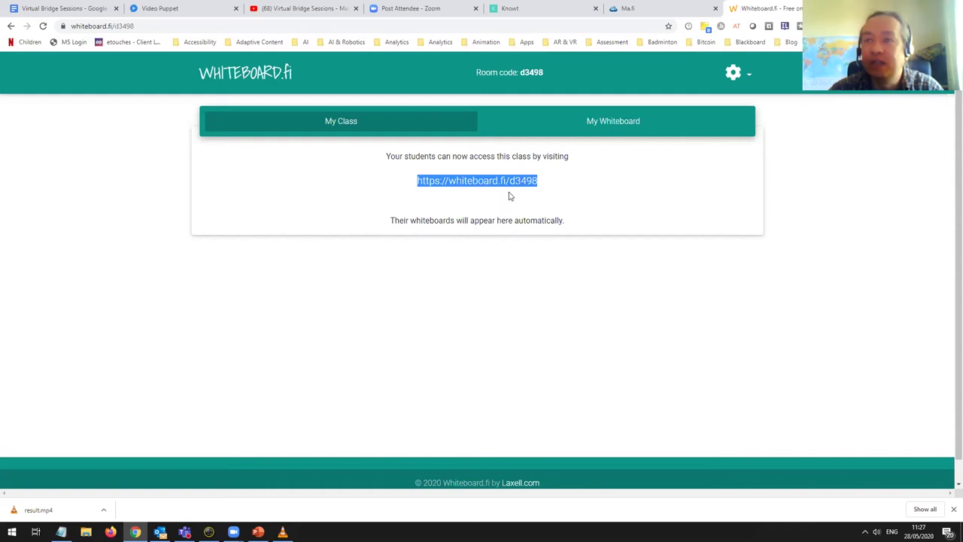
pyautogui.click(513, 201)
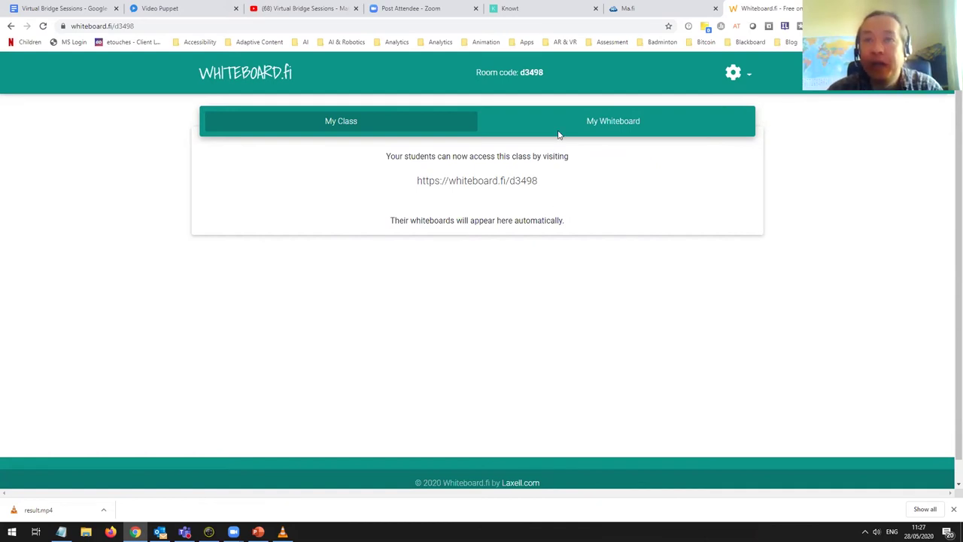
pyautogui.click(623, 124)
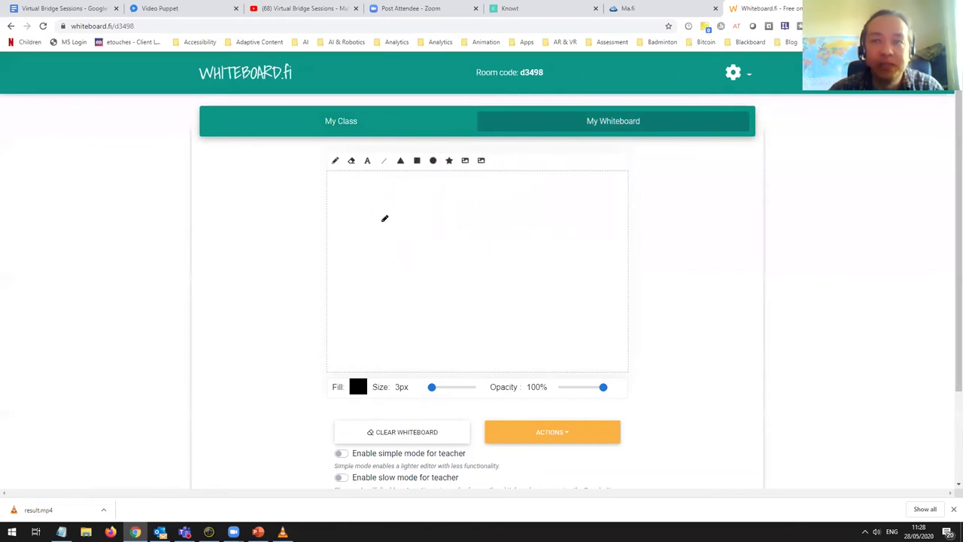
# Handwrite 'I love', a person's name and an exclamation mark on the whiteboard with the pencil
pyautogui.moveTo(369, 203); pyautogui.dragTo(360, 243)
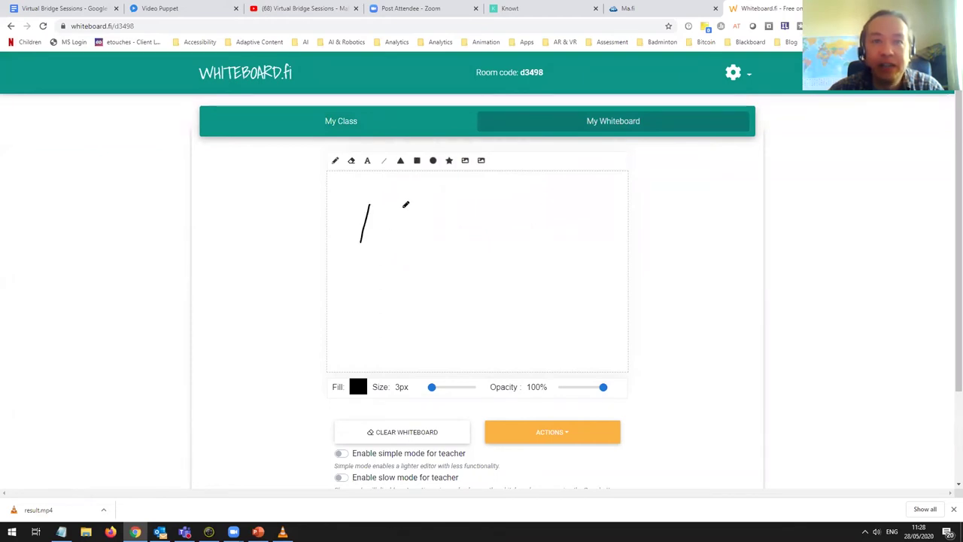
pyautogui.moveTo(403, 206)
pyautogui.mouseDown()
pyautogui.moveTo(390, 242)
pyautogui.moveTo(424, 225)
pyautogui.moveTo(441, 242)
pyautogui.moveTo(454, 220)
pyautogui.moveTo(458, 252)
pyautogui.moveTo(472, 251)
pyautogui.mouseUp()
pyautogui.moveTo(404, 270)
pyautogui.mouseDown()
pyautogui.moveTo(378, 340)
pyautogui.moveTo(429, 273)
pyautogui.moveTo(392, 304)
pyautogui.mouseUp()
pyautogui.moveTo(379, 338); pyautogui.dragTo(424, 329)
pyautogui.moveTo(449, 279)
pyautogui.mouseDown()
pyautogui.moveTo(441, 324)
pyautogui.moveTo(467, 331)
pyautogui.moveTo(451, 335)
pyautogui.mouseUp()
pyautogui.moveTo(491, 312); pyautogui.dragTo(488, 316)
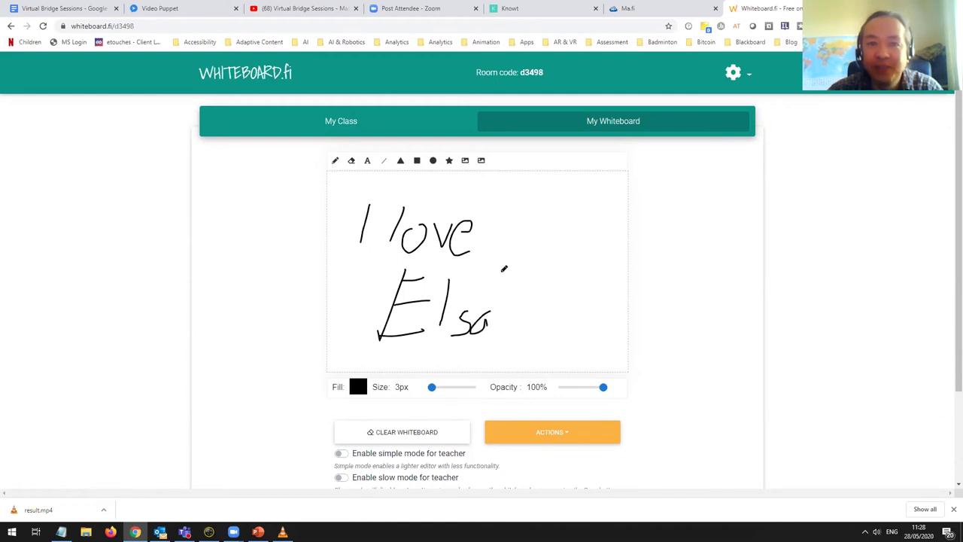
pyautogui.moveTo(503, 271)
pyautogui.mouseDown()
pyautogui.moveTo(502, 330)
pyautogui.moveTo(553, 302)
pyautogui.moveTo(539, 329)
pyautogui.mouseUp()
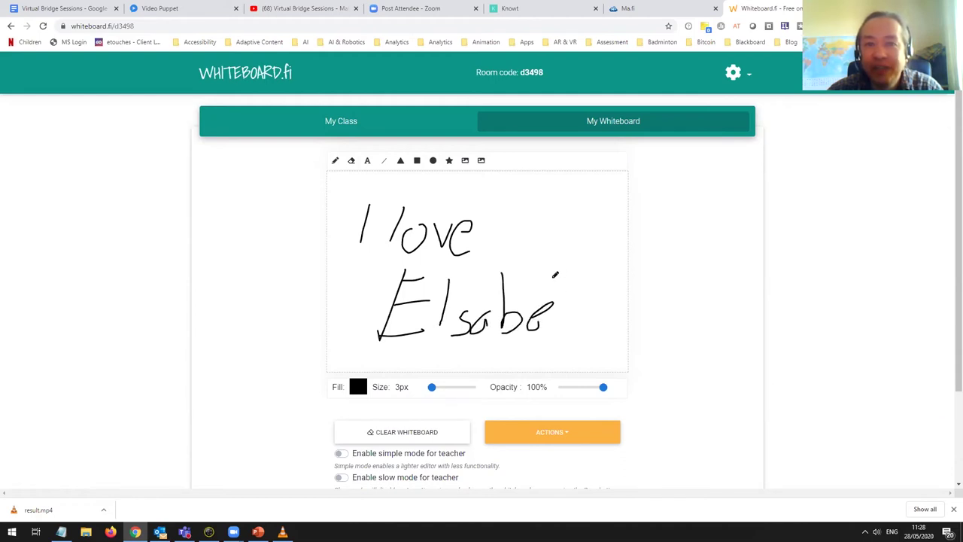
pyautogui.moveTo(557, 273)
pyautogui.mouseDown()
pyautogui.moveTo(559, 315)
pyautogui.moveTo(562, 284)
pyautogui.moveTo(577, 285)
pyautogui.moveTo(588, 329)
pyautogui.mouseUp()
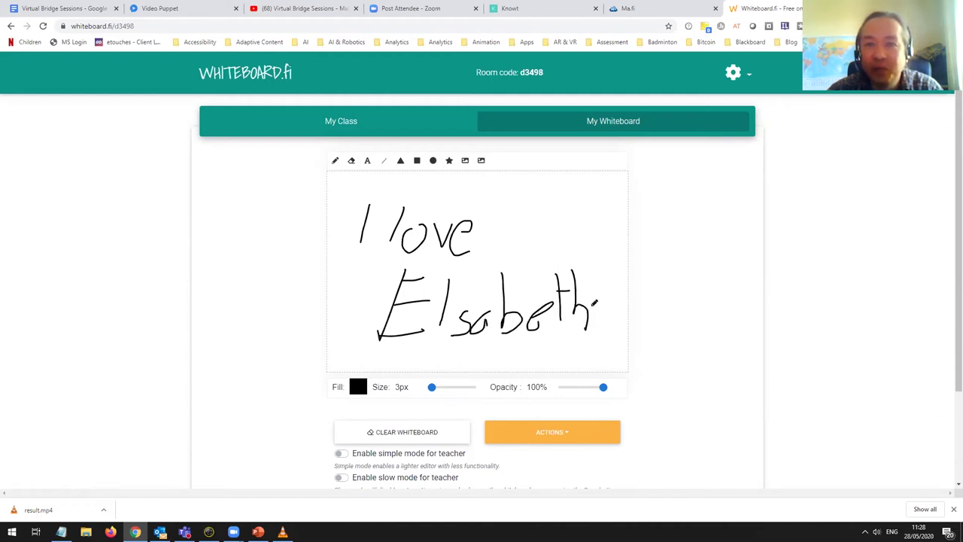
pyautogui.moveTo(607, 273); pyautogui.dragTo(606, 322)
pyautogui.click(606, 338)
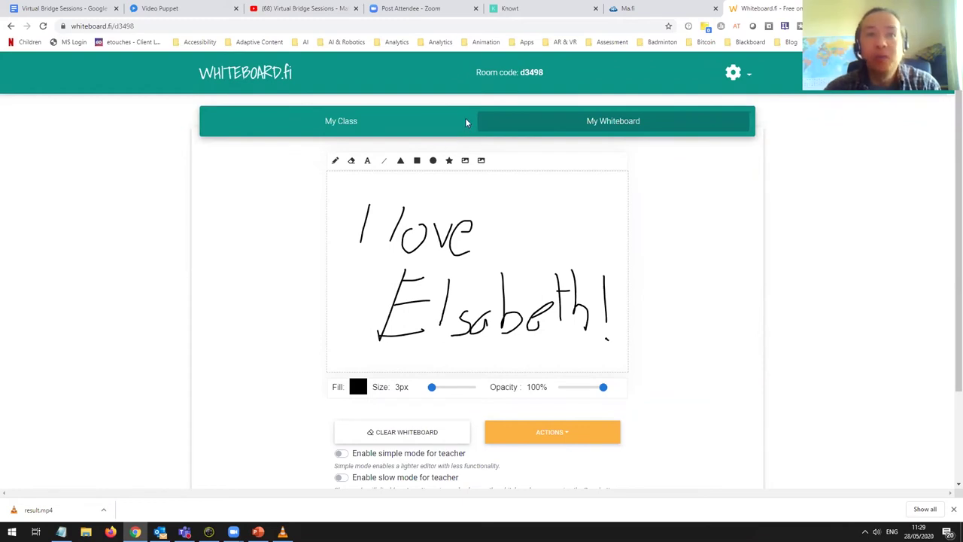
pyautogui.click(361, 125)
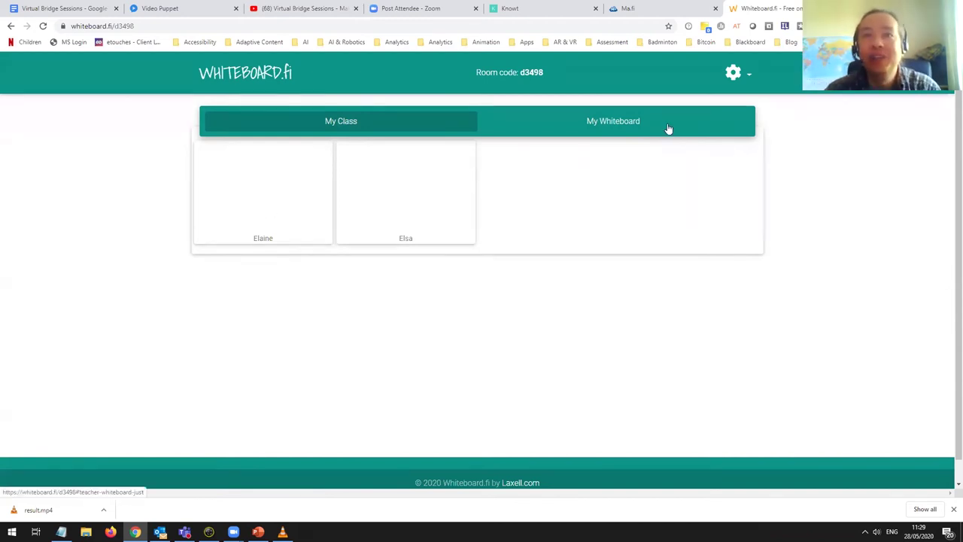
pyautogui.click(621, 118)
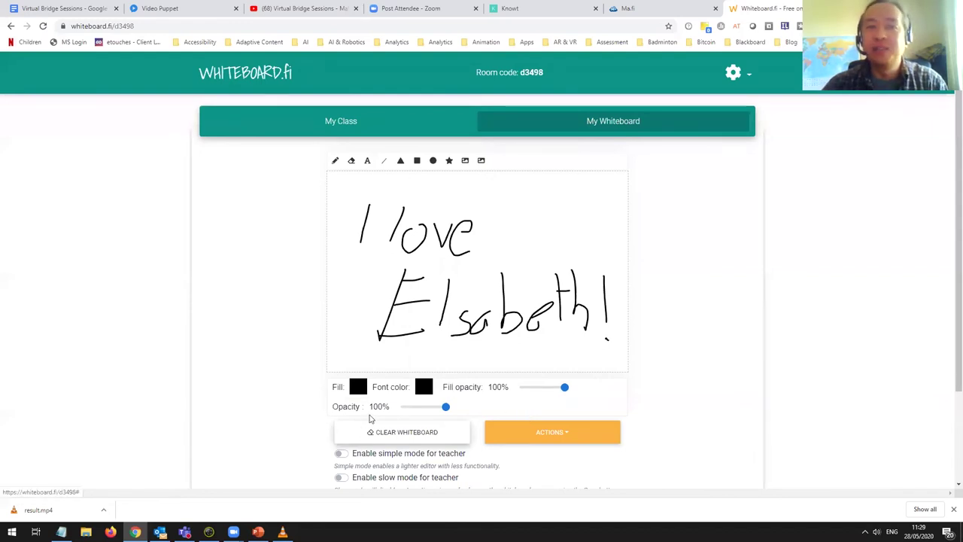
# Clear the whiteboard, handwrite x + 13 = 20, and switch to the My Class view
pyautogui.click(370, 430)
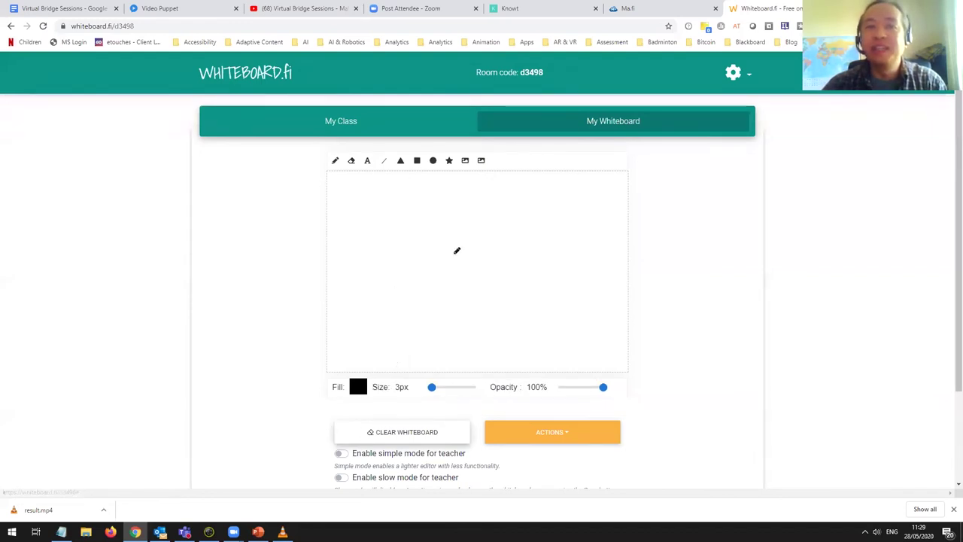
pyautogui.moveTo(360, 217)
pyautogui.mouseDown()
pyautogui.moveTo(377, 230)
pyautogui.moveTo(378, 216)
pyautogui.moveTo(397, 242)
pyautogui.moveTo(413, 225)
pyautogui.moveTo(443, 243)
pyautogui.mouseUp()
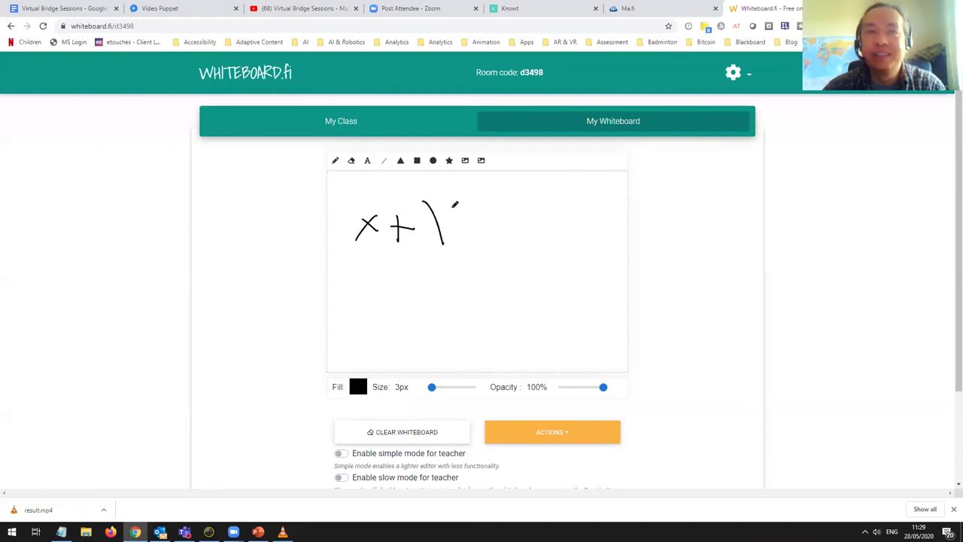
pyautogui.moveTo(452, 205)
pyautogui.mouseDown()
pyautogui.moveTo(465, 241)
pyautogui.moveTo(544, 210)
pyautogui.moveTo(573, 237)
pyautogui.mouseUp()
pyautogui.moveTo(588, 209)
pyautogui.mouseDown()
pyautogui.moveTo(581, 214)
pyautogui.moveTo(593, 241)
pyautogui.moveTo(590, 209)
pyautogui.mouseUp()
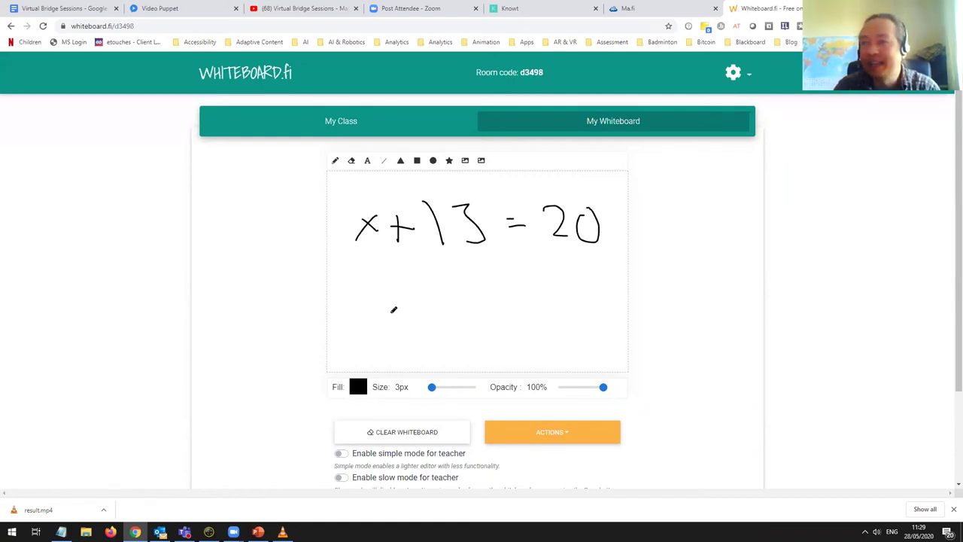
pyautogui.click(349, 128)
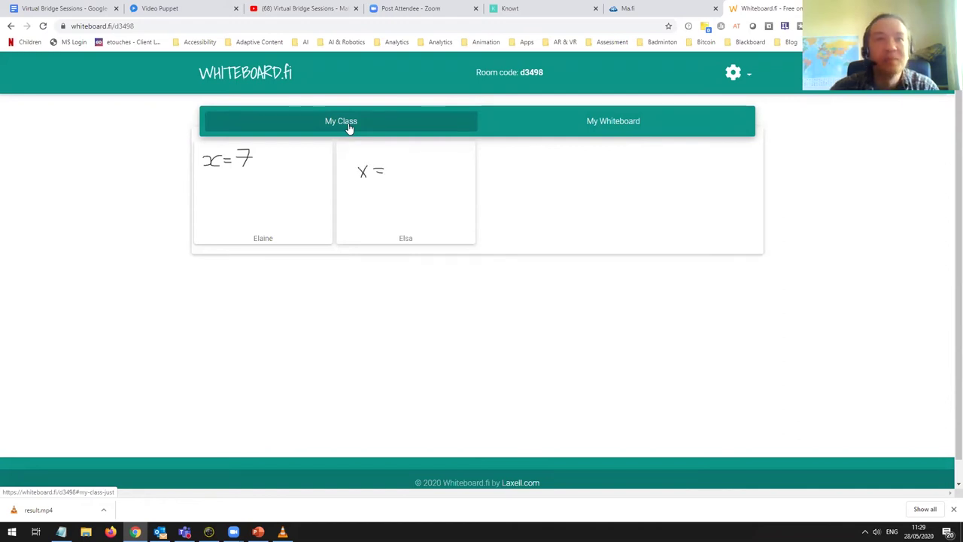
# Glance at the x + 13 = 20 board, then return to the students' whiteboards showing x = 7
pyautogui.click(579, 128)
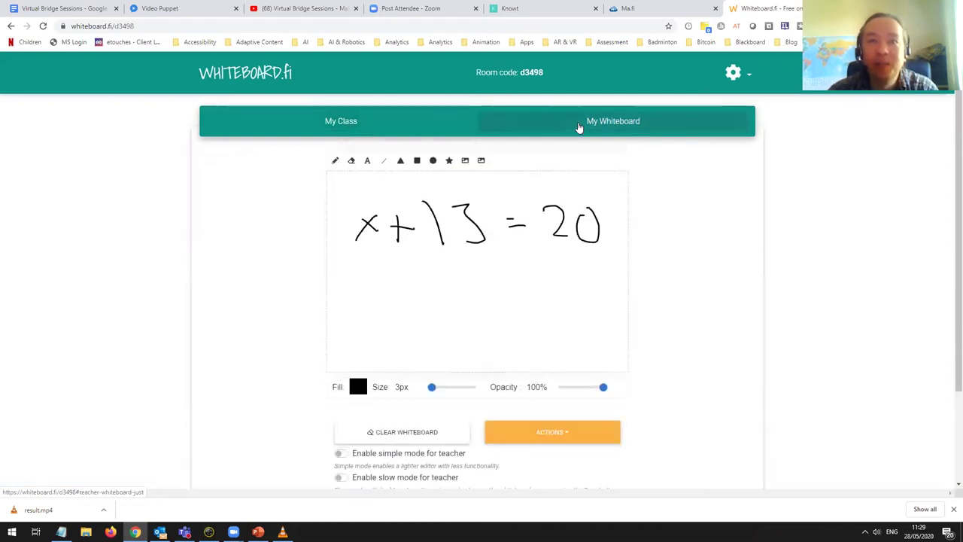
pyautogui.click(373, 127)
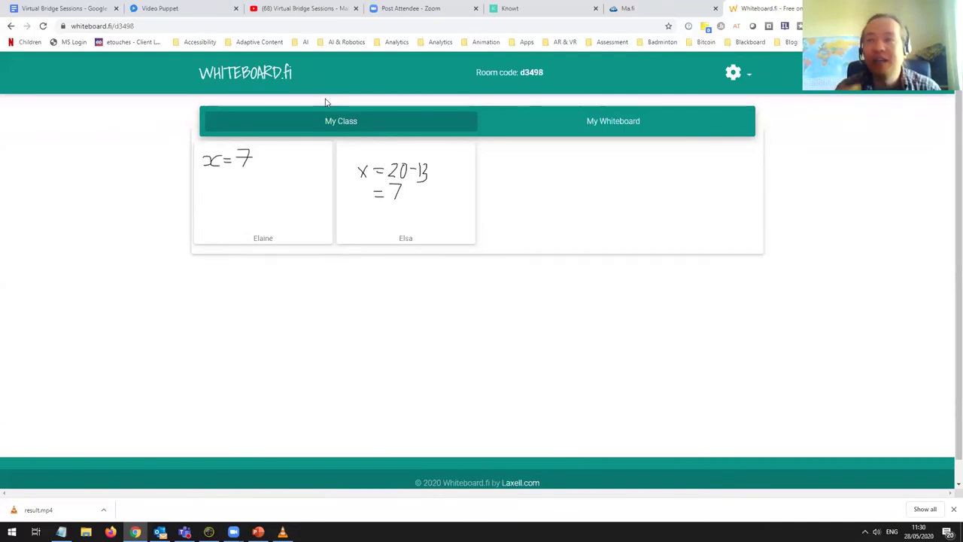
# Reload the Whiteboard.fi class page to bring the newly joined student's whiteboard into view
pyautogui.press('F5')
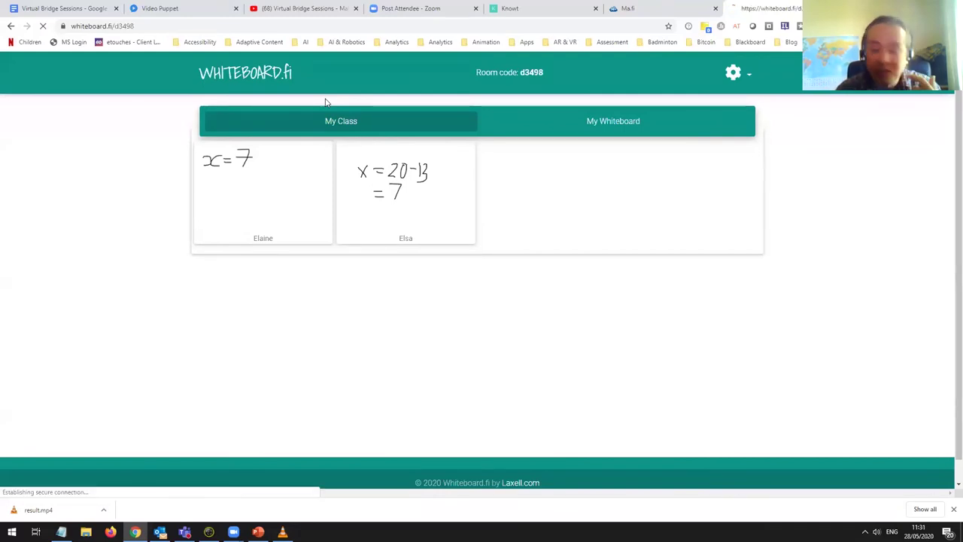